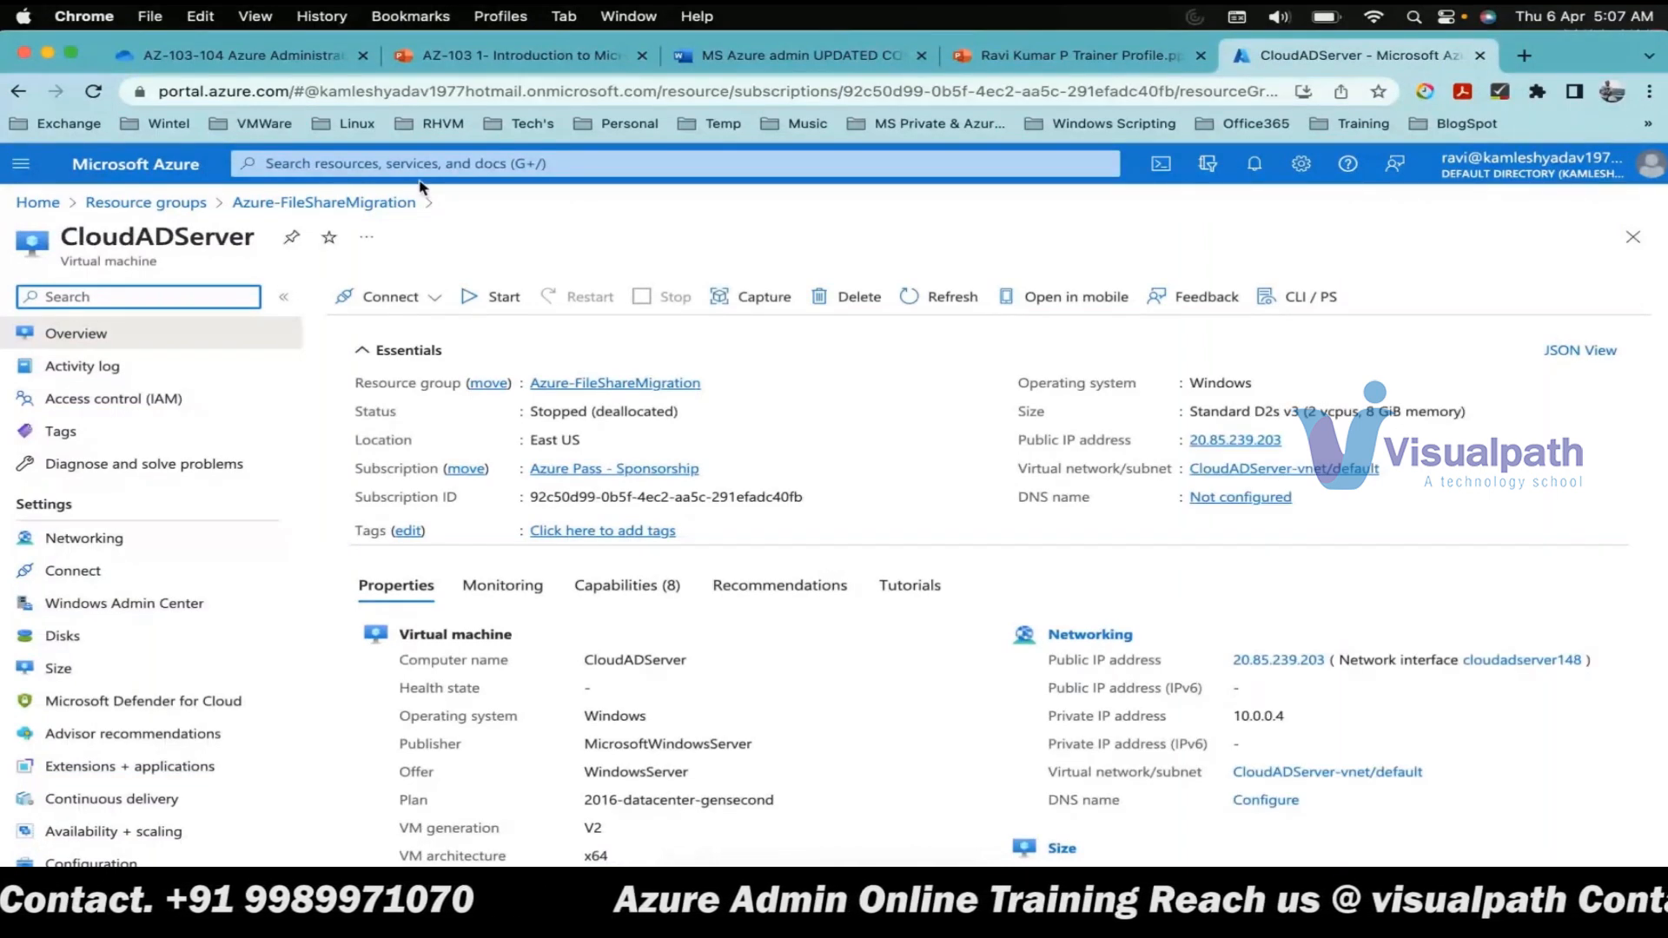
- Create a resource group named testLab in the Azure Pass - Sponsorship subscription, keeping the (US) East US region
click(141, 203)
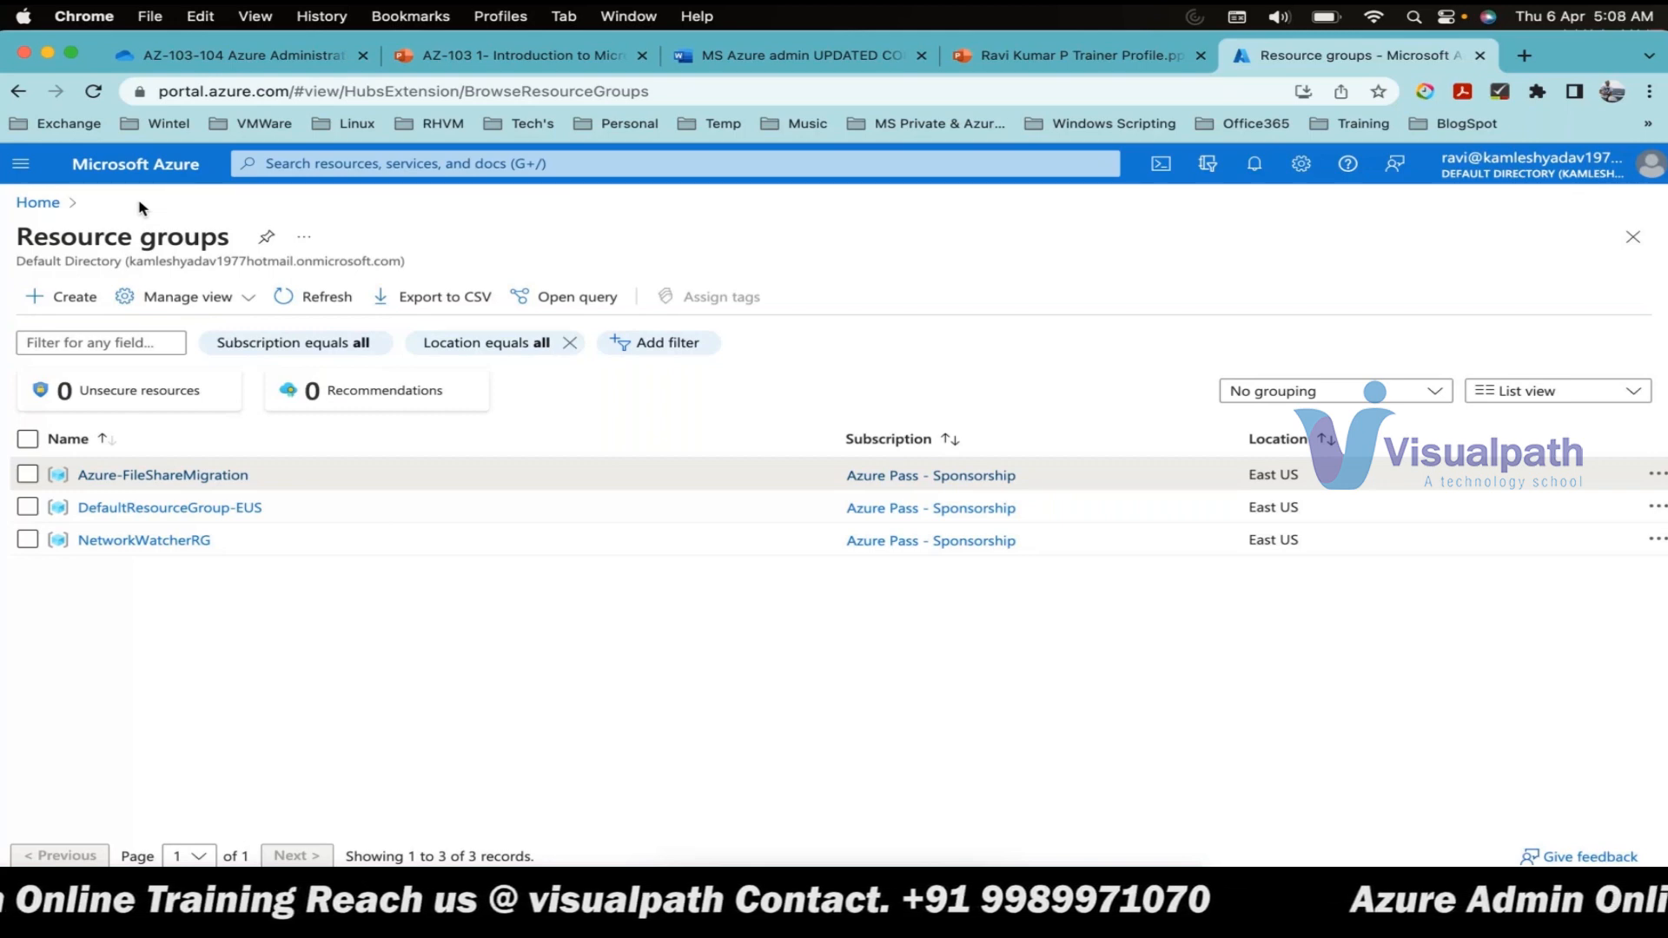
click(52, 300)
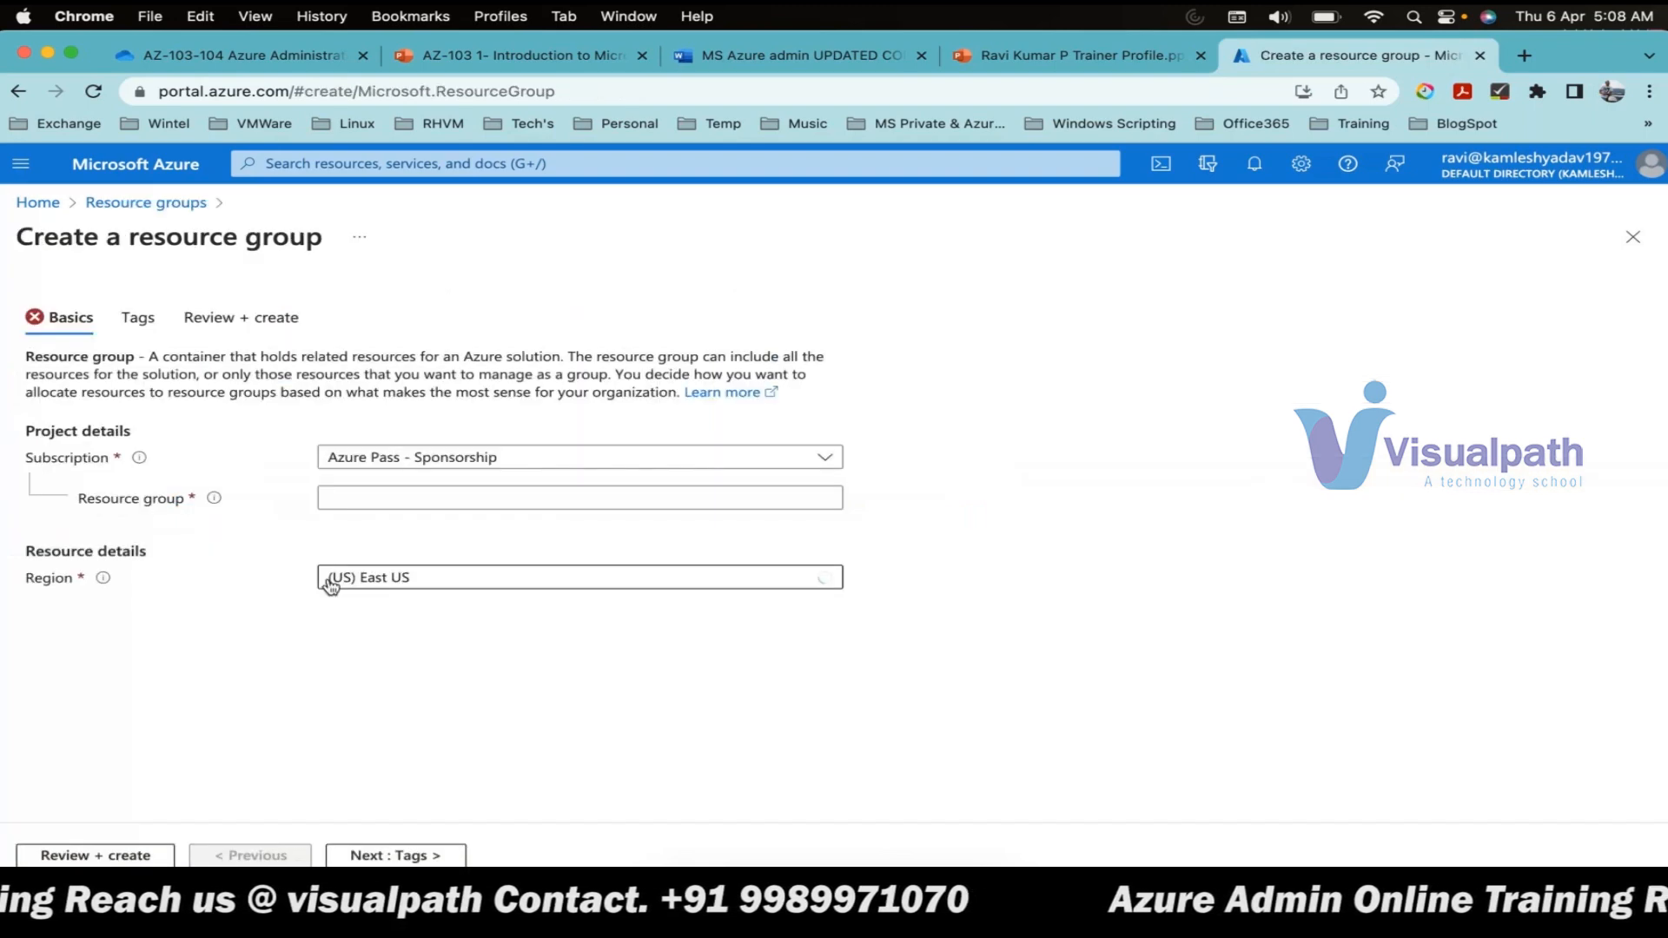
click(374, 504)
text(ts)
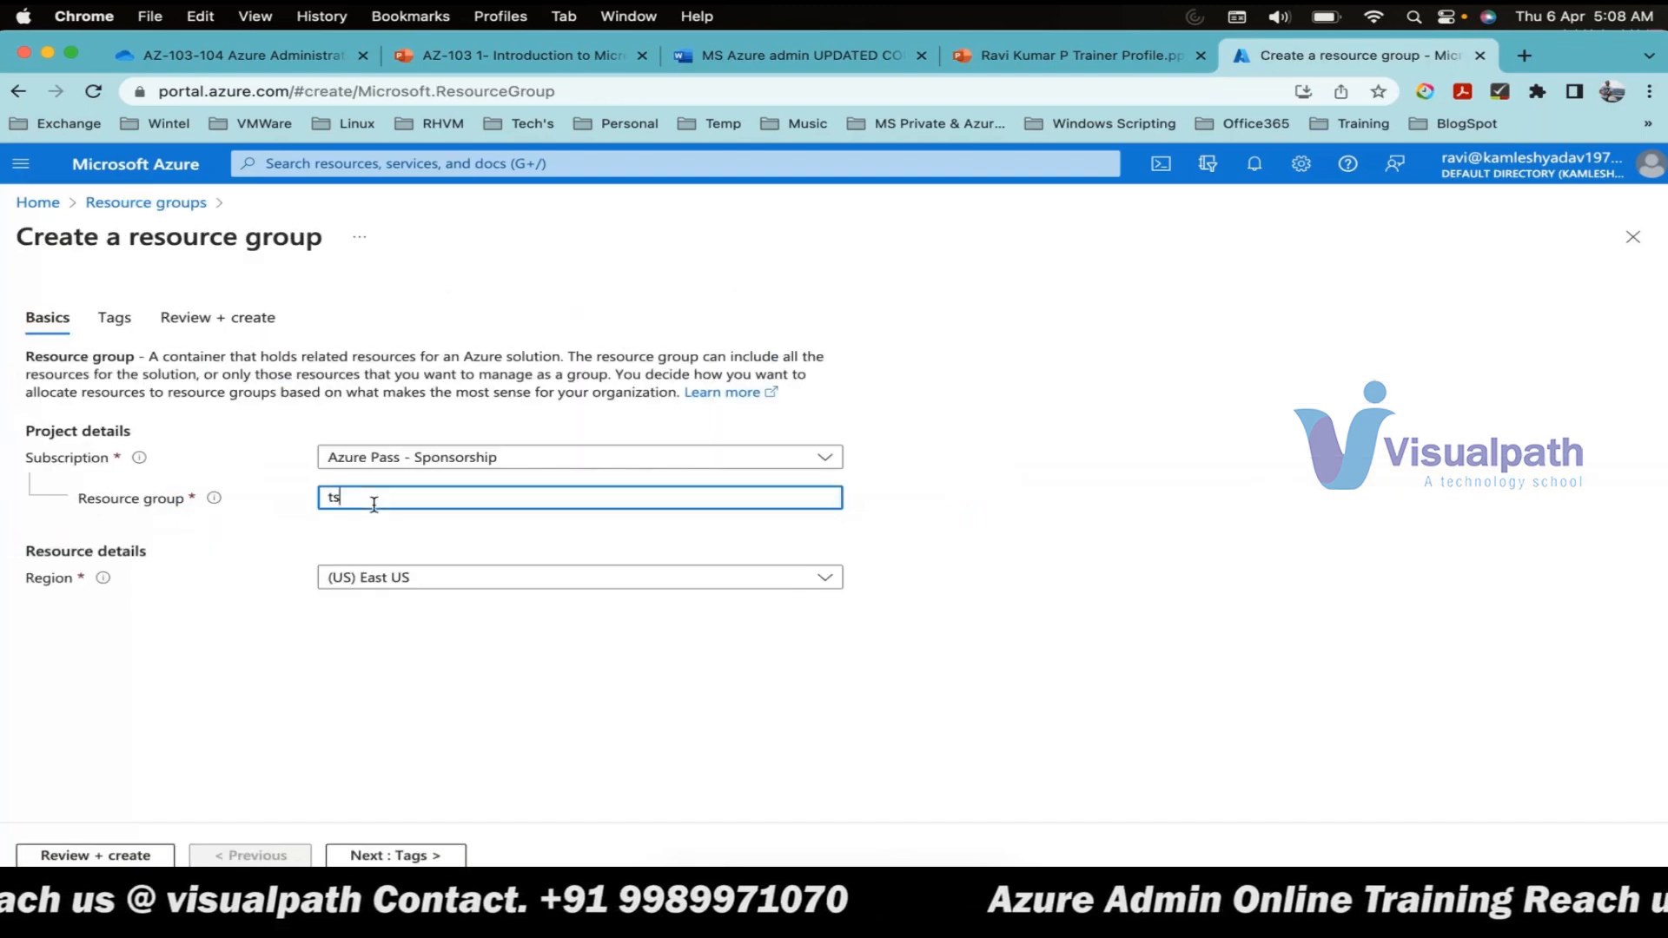
key(BackSpace)
text(est)
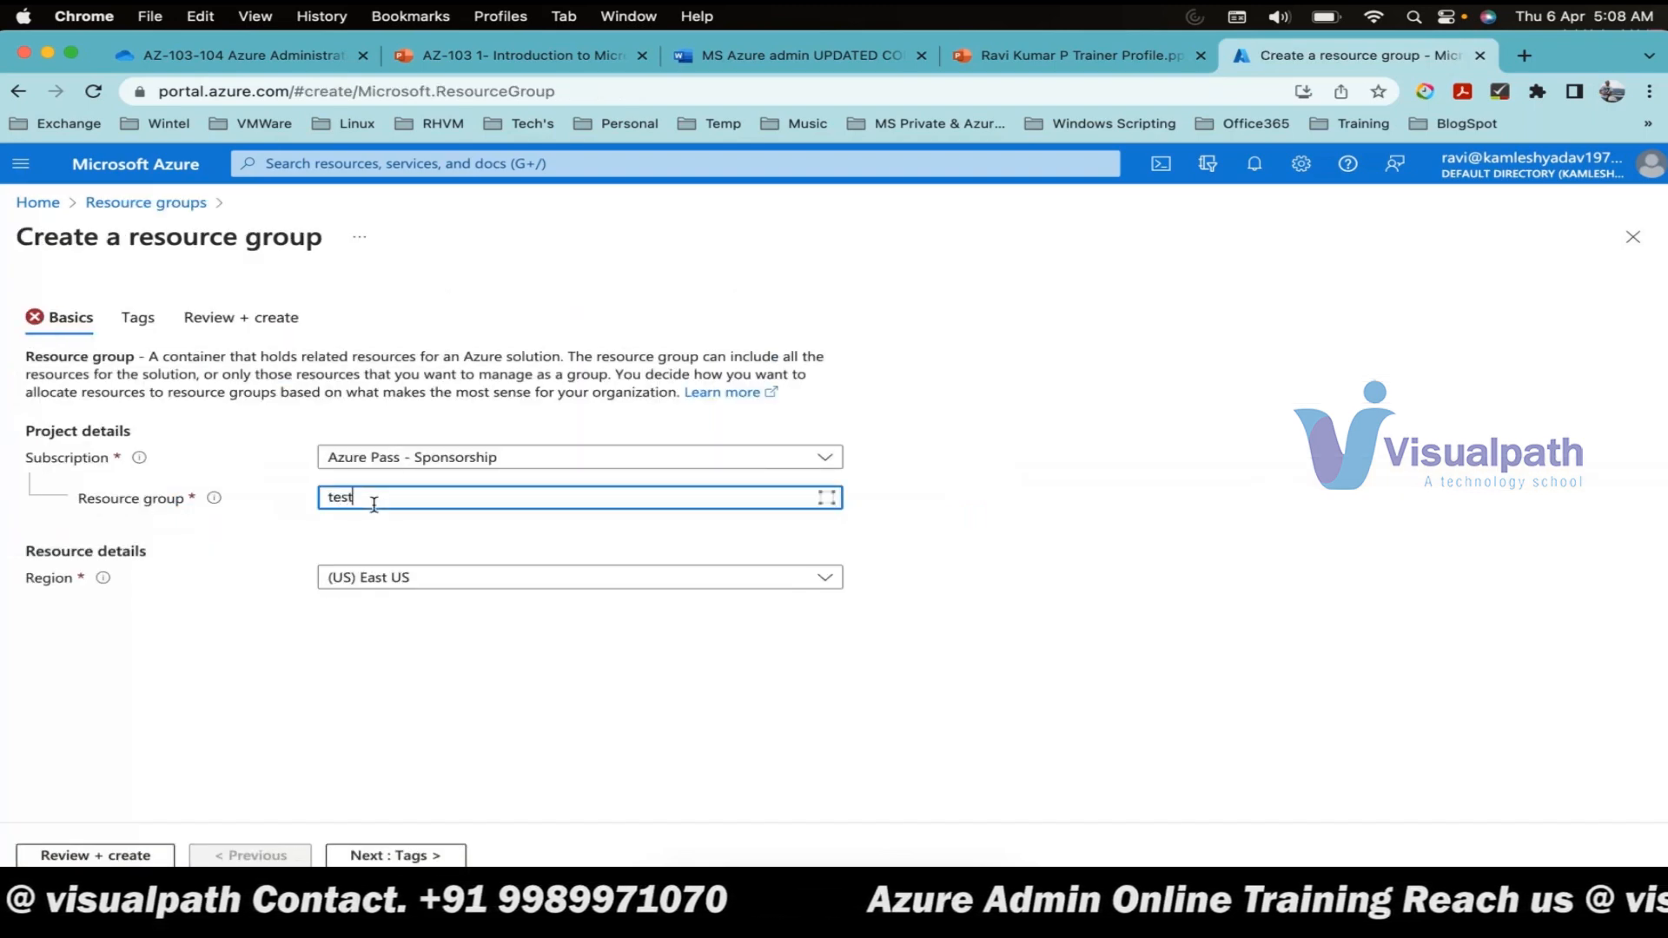
text(Lab)
click(141, 857)
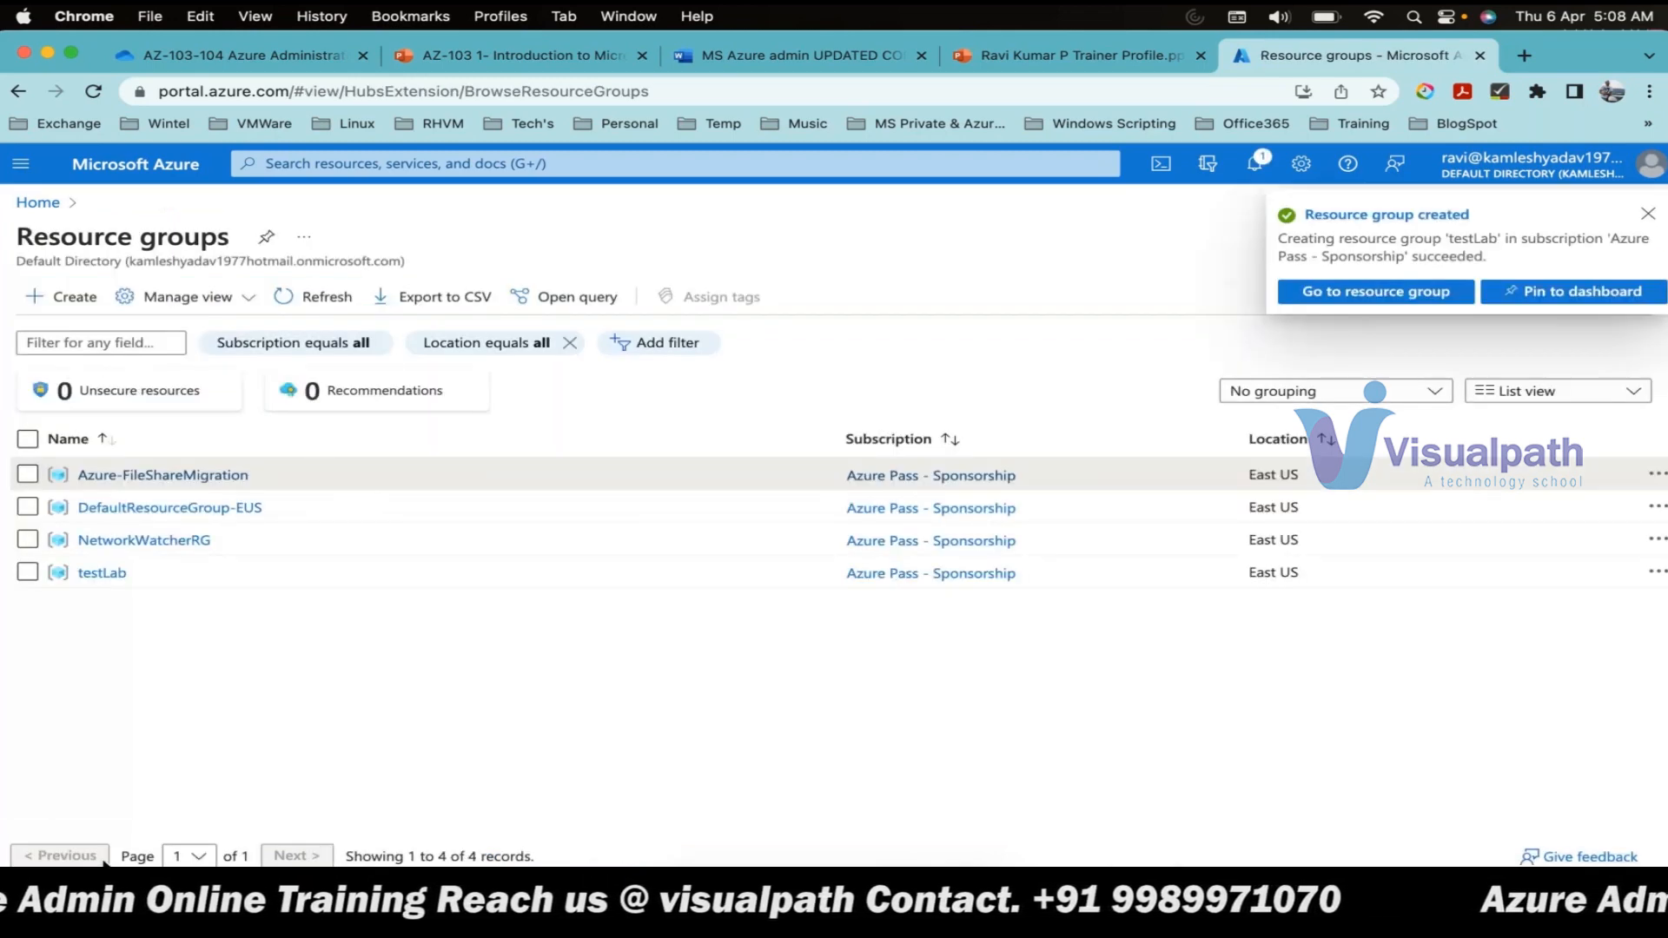
- Start creating a virtual machine in the testLab resource group and name it TestAppServer
click(660, 168)
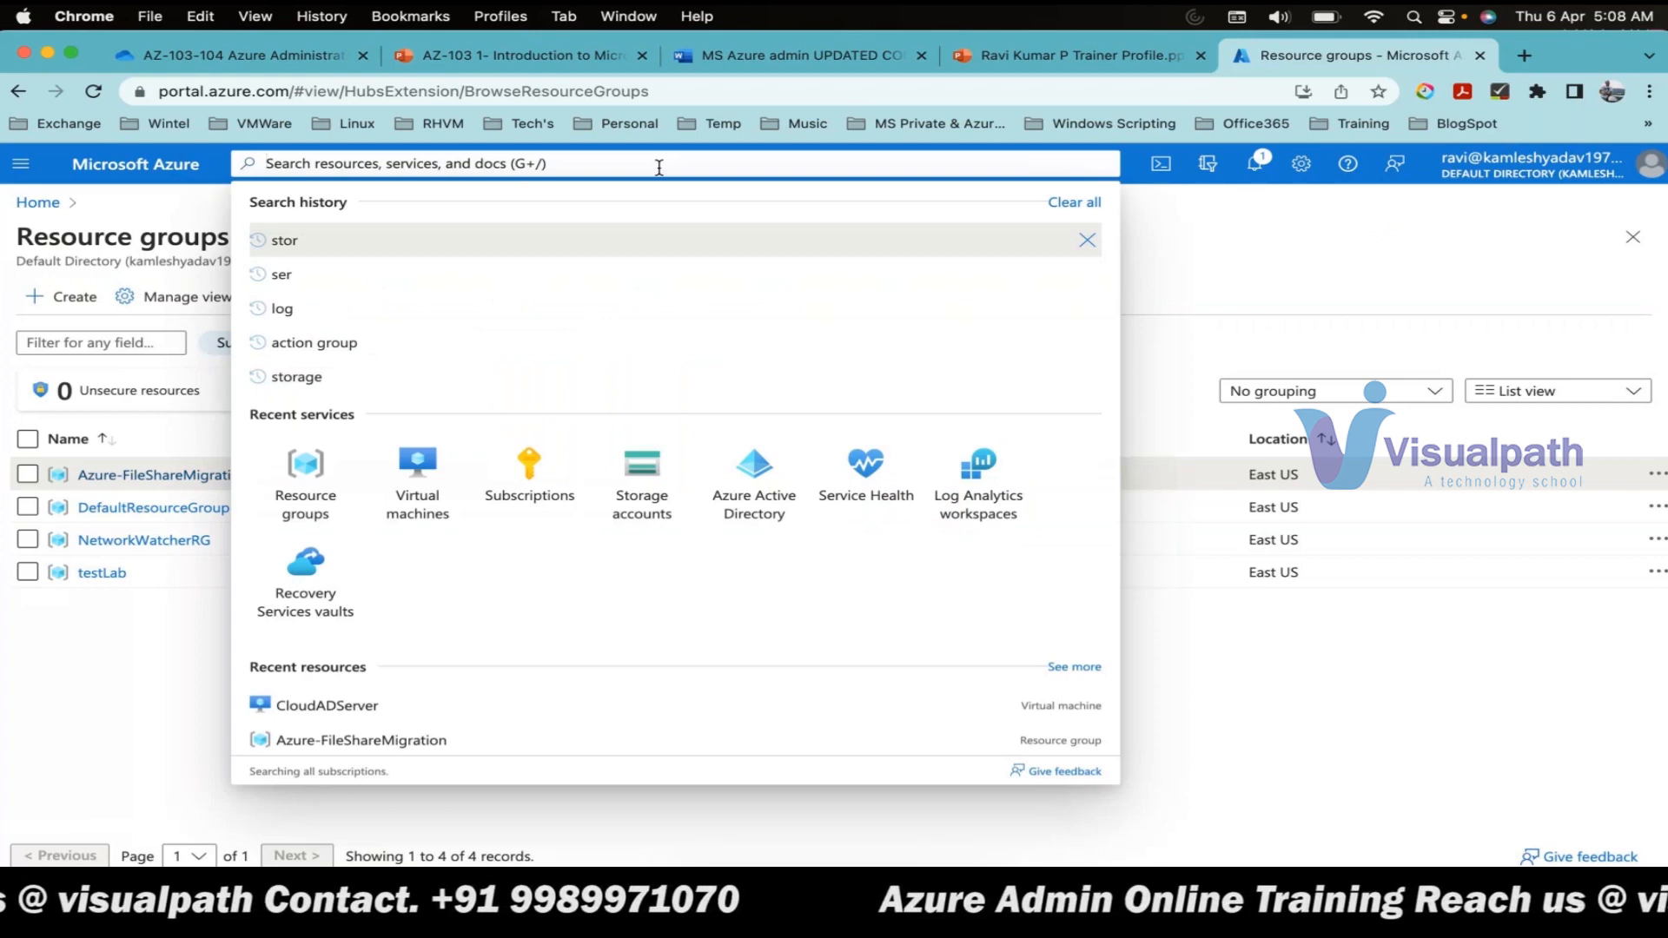
text(v)
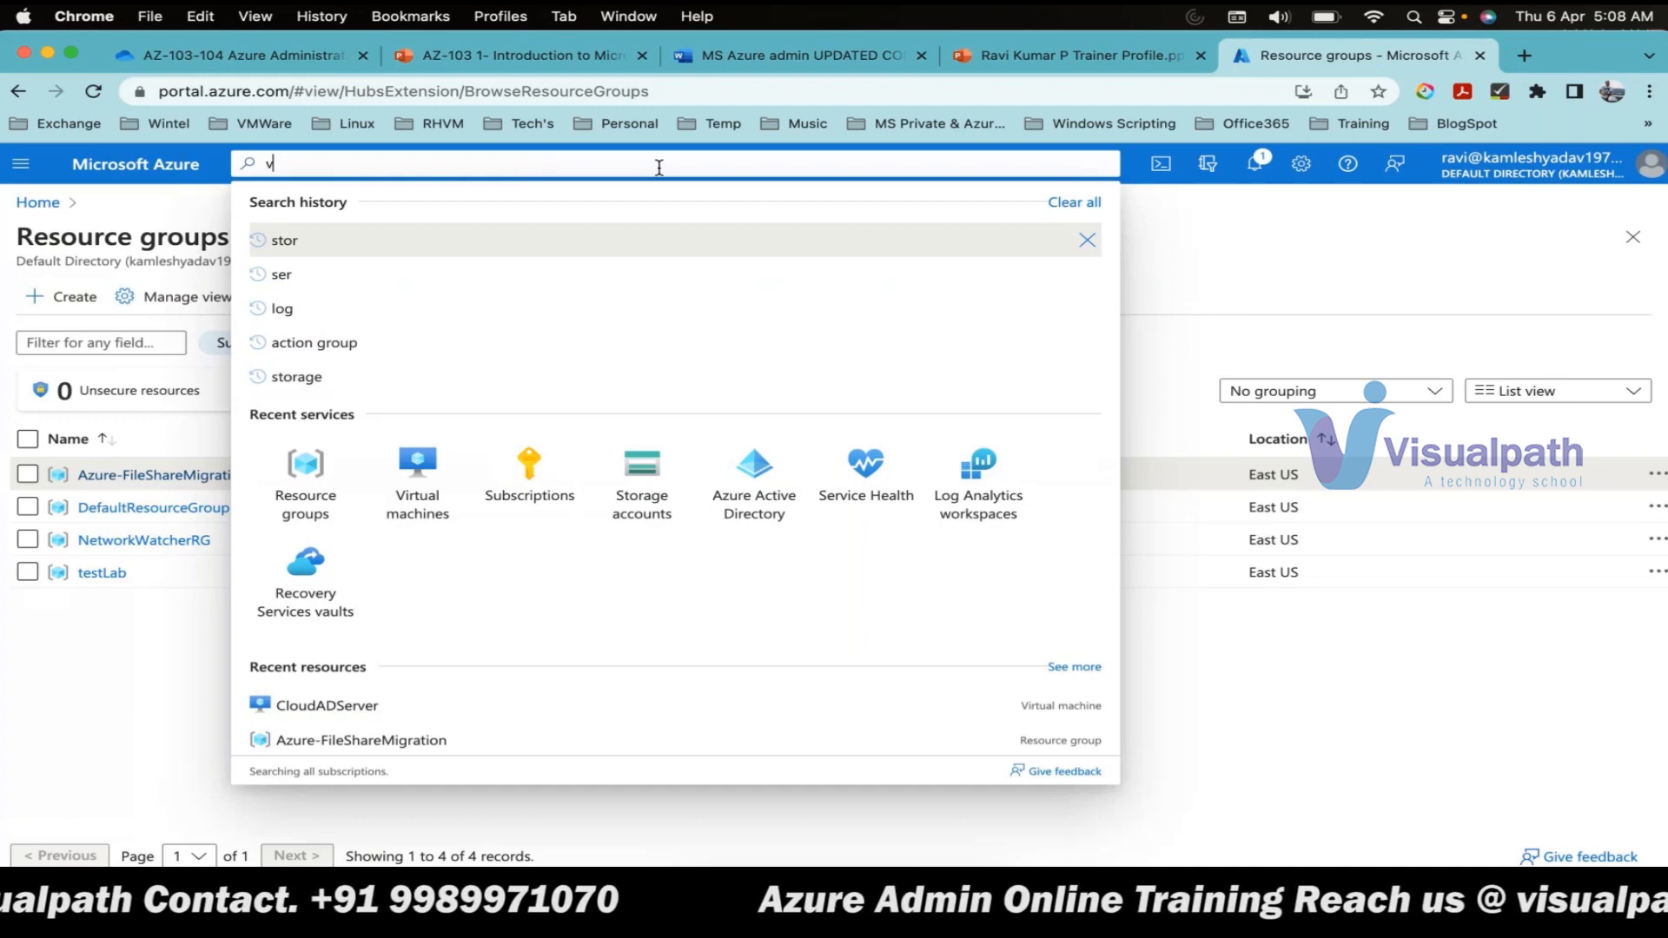
text(m)
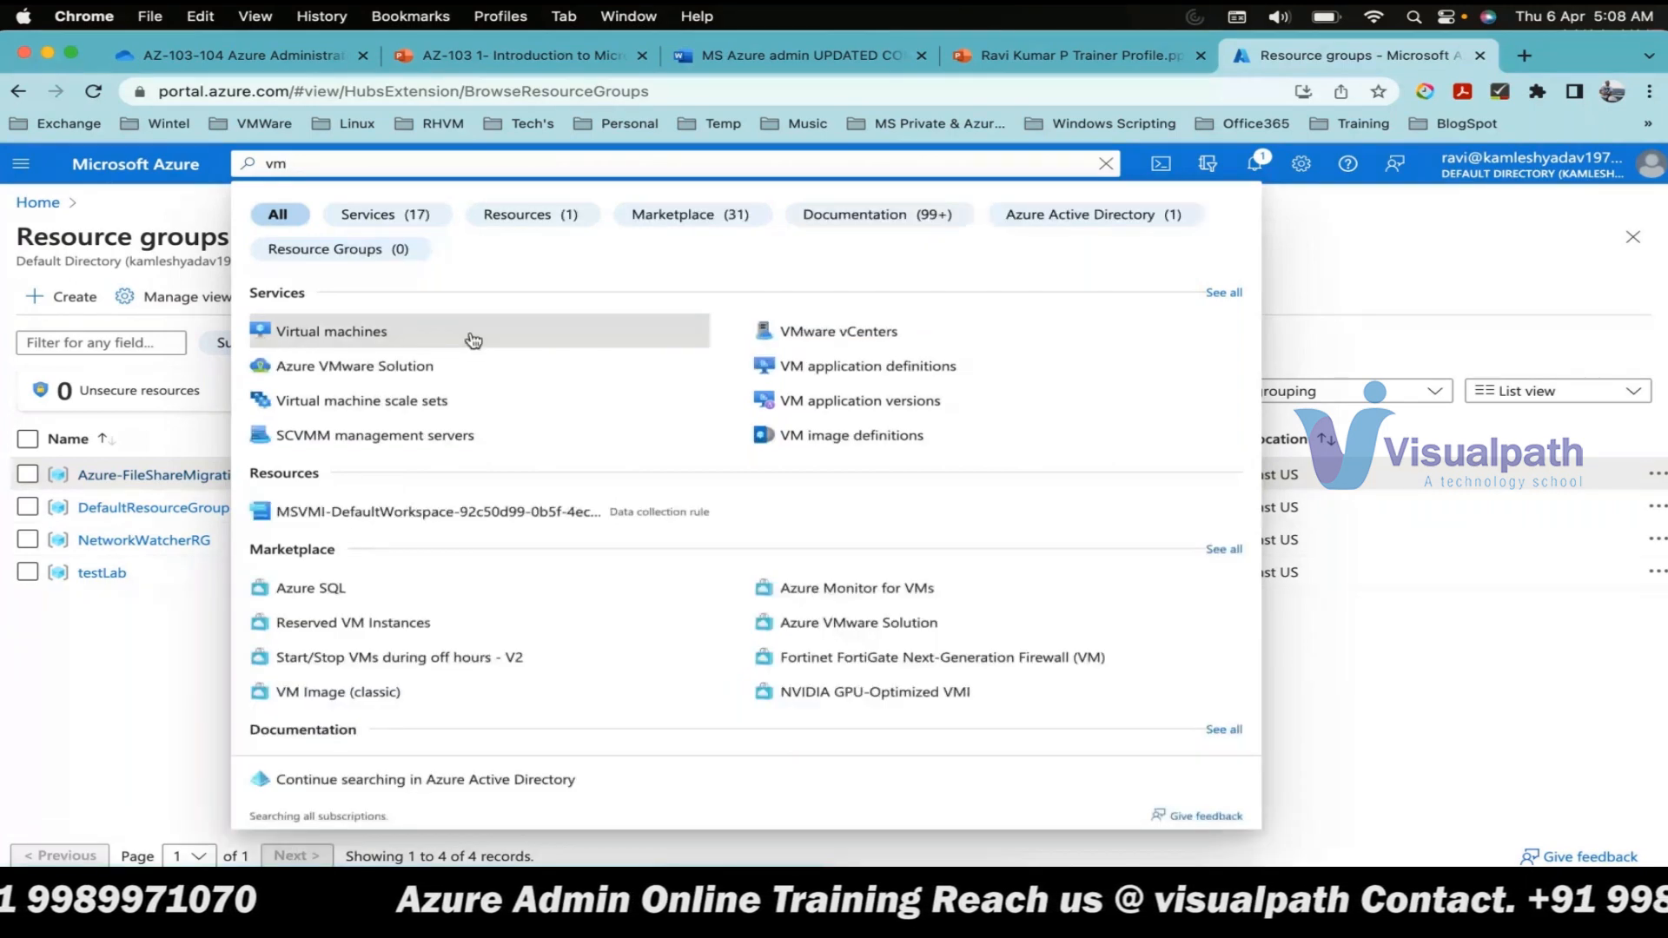
click(474, 340)
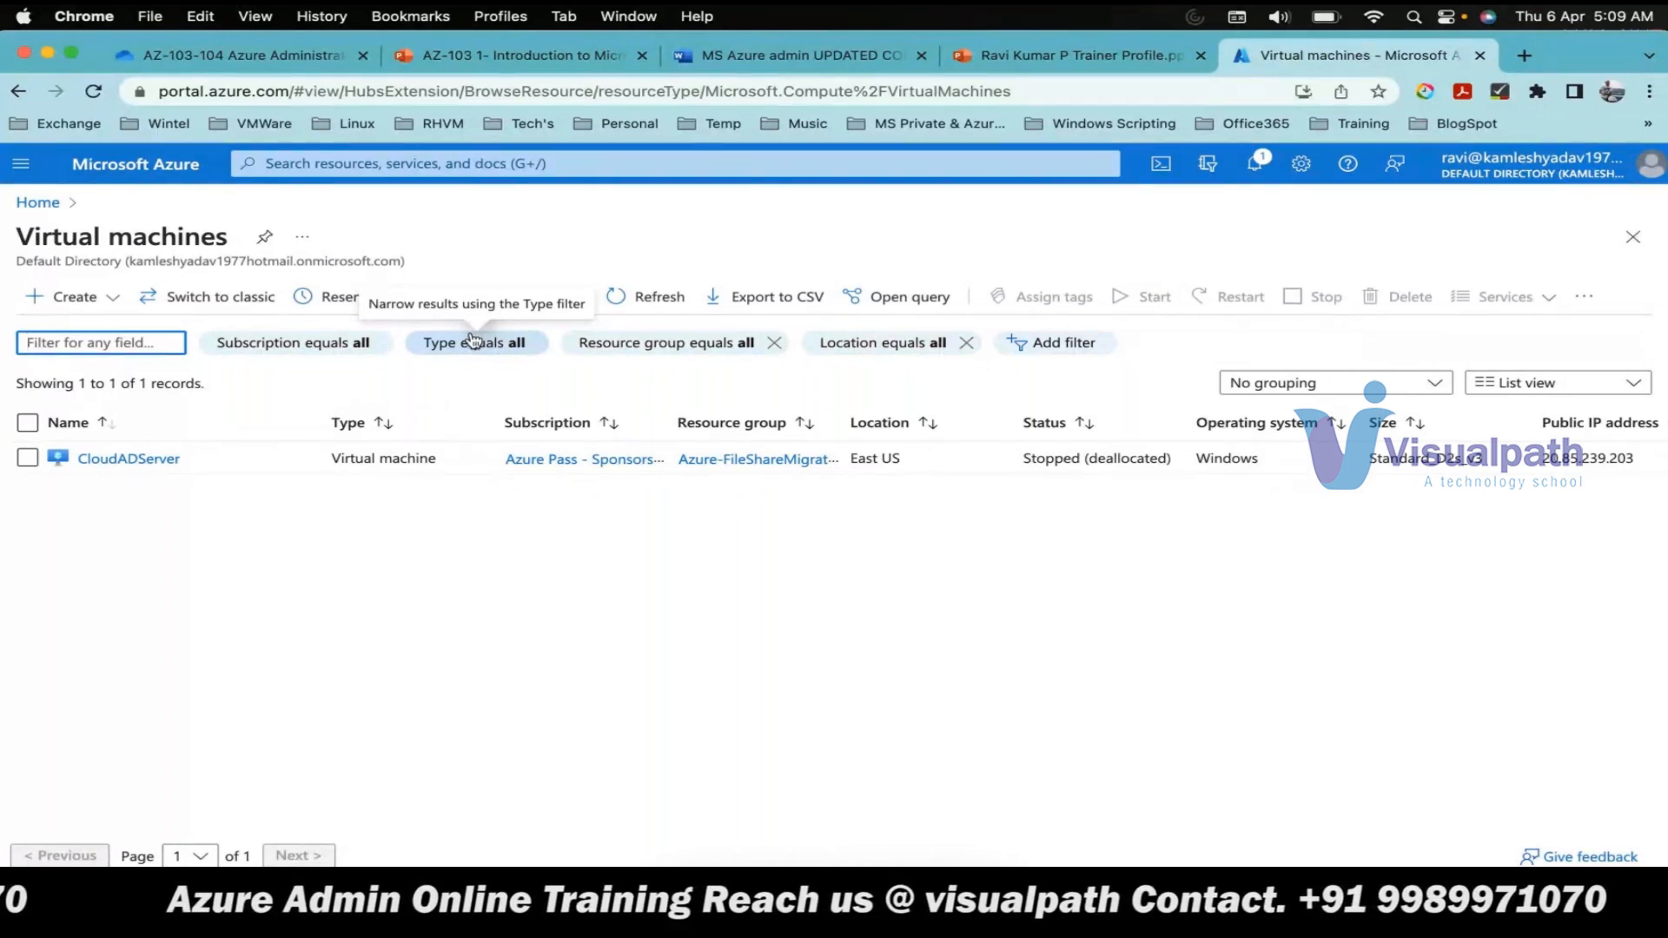
click(95, 304)
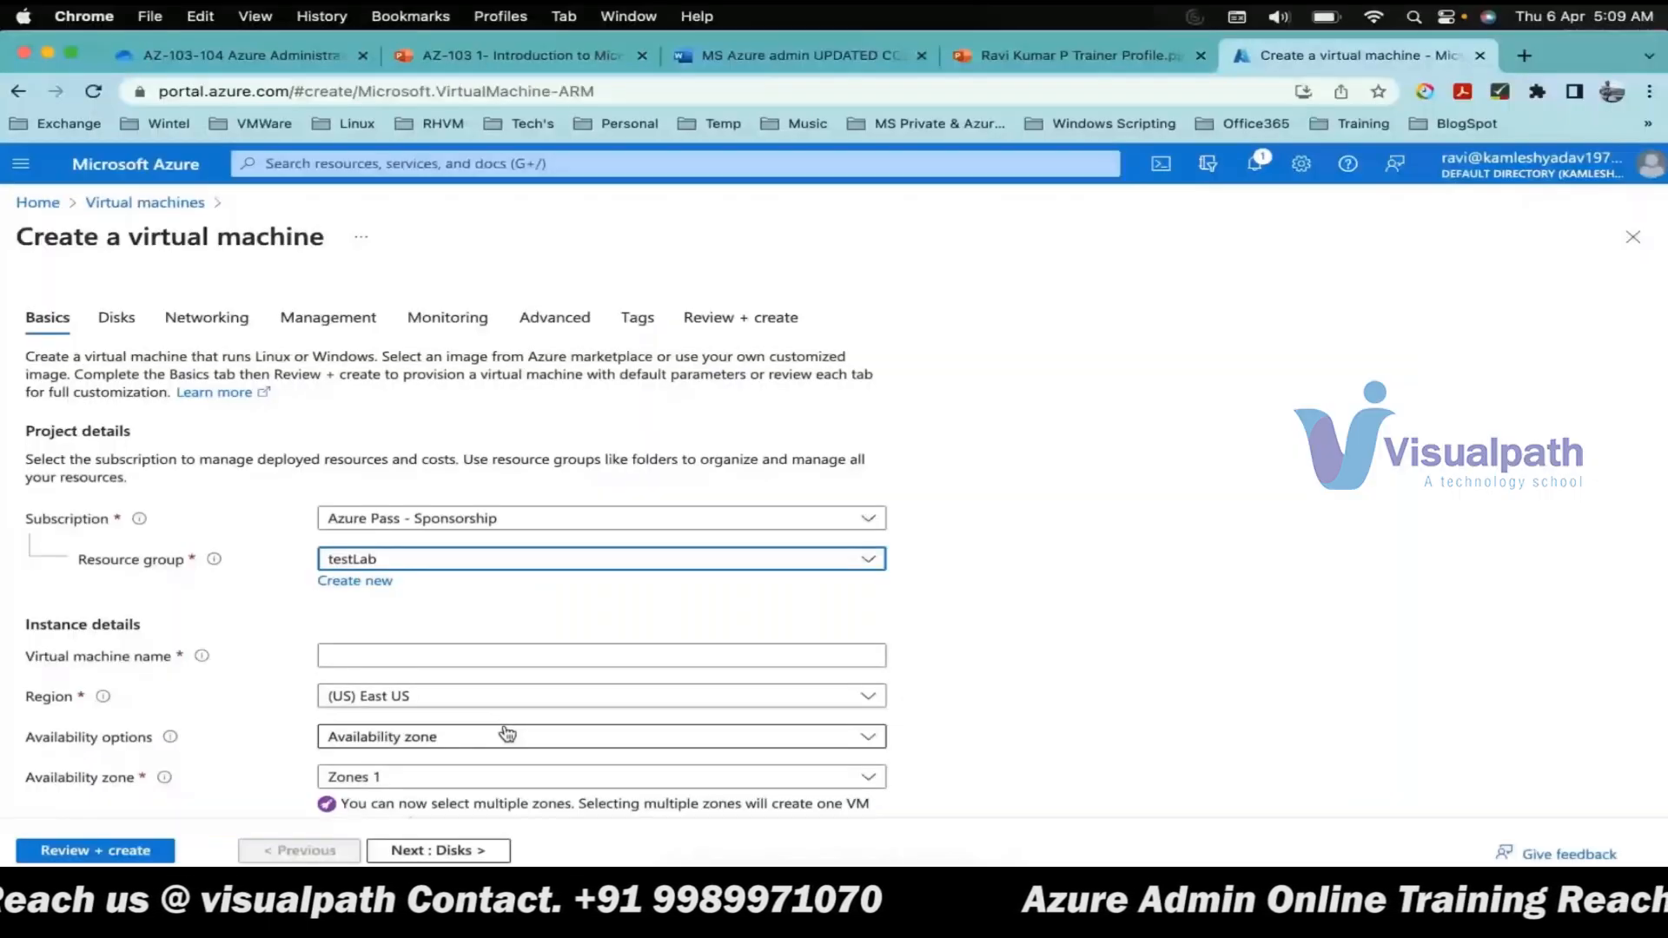
click(495, 657)
text(Te)
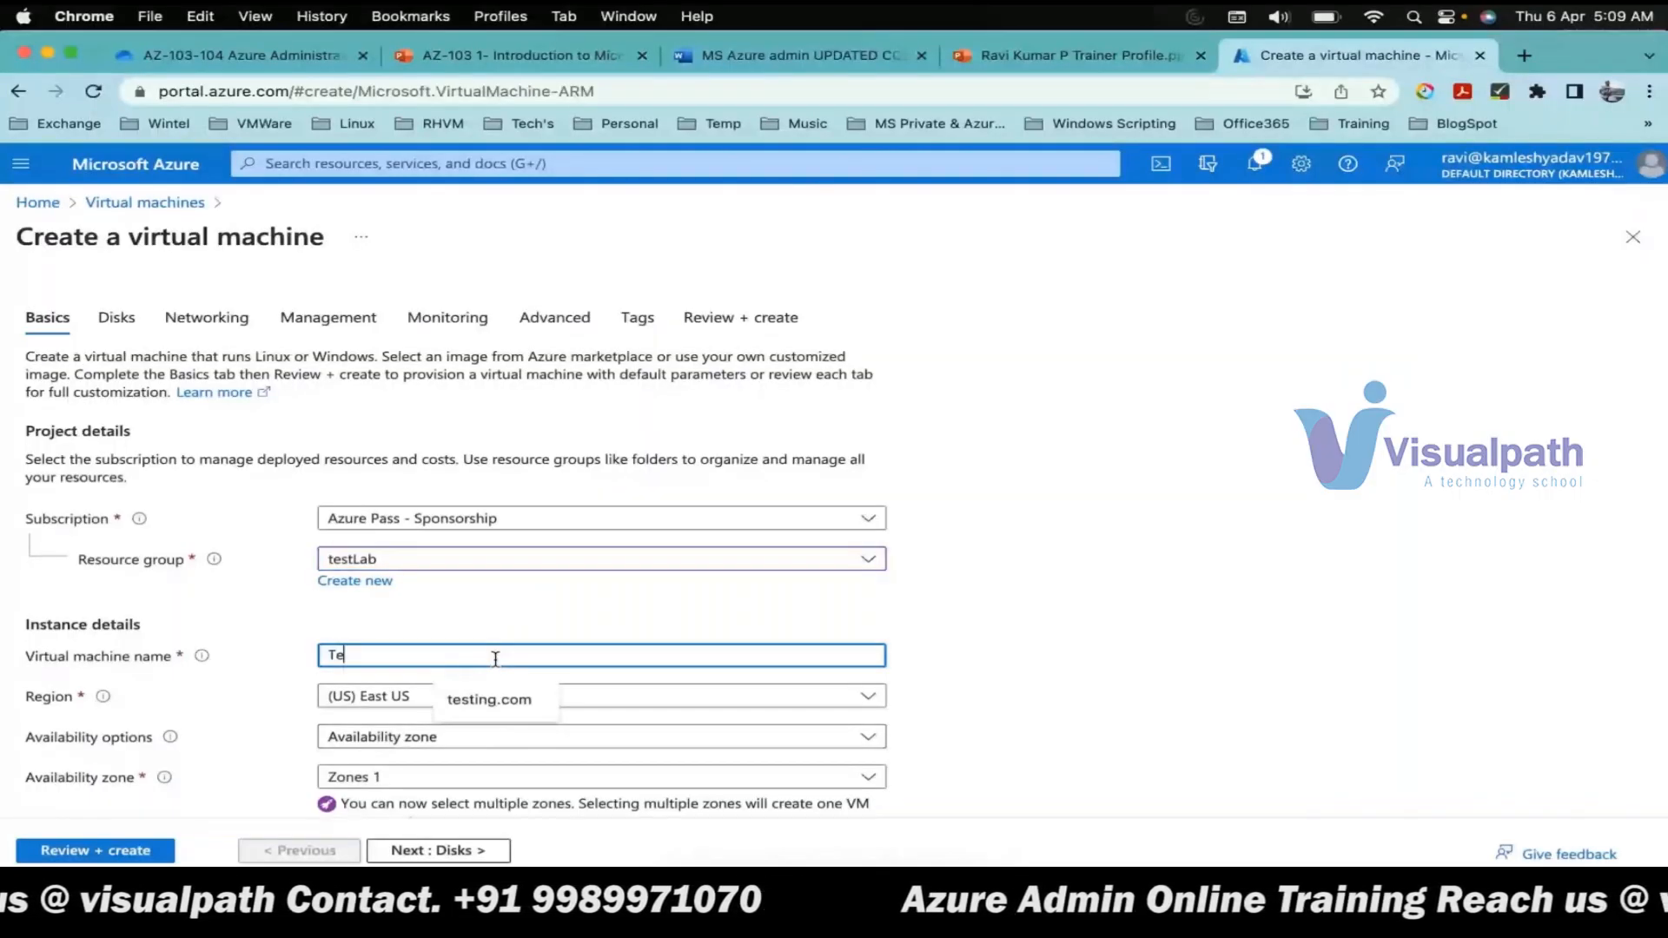
text(stAppServer)
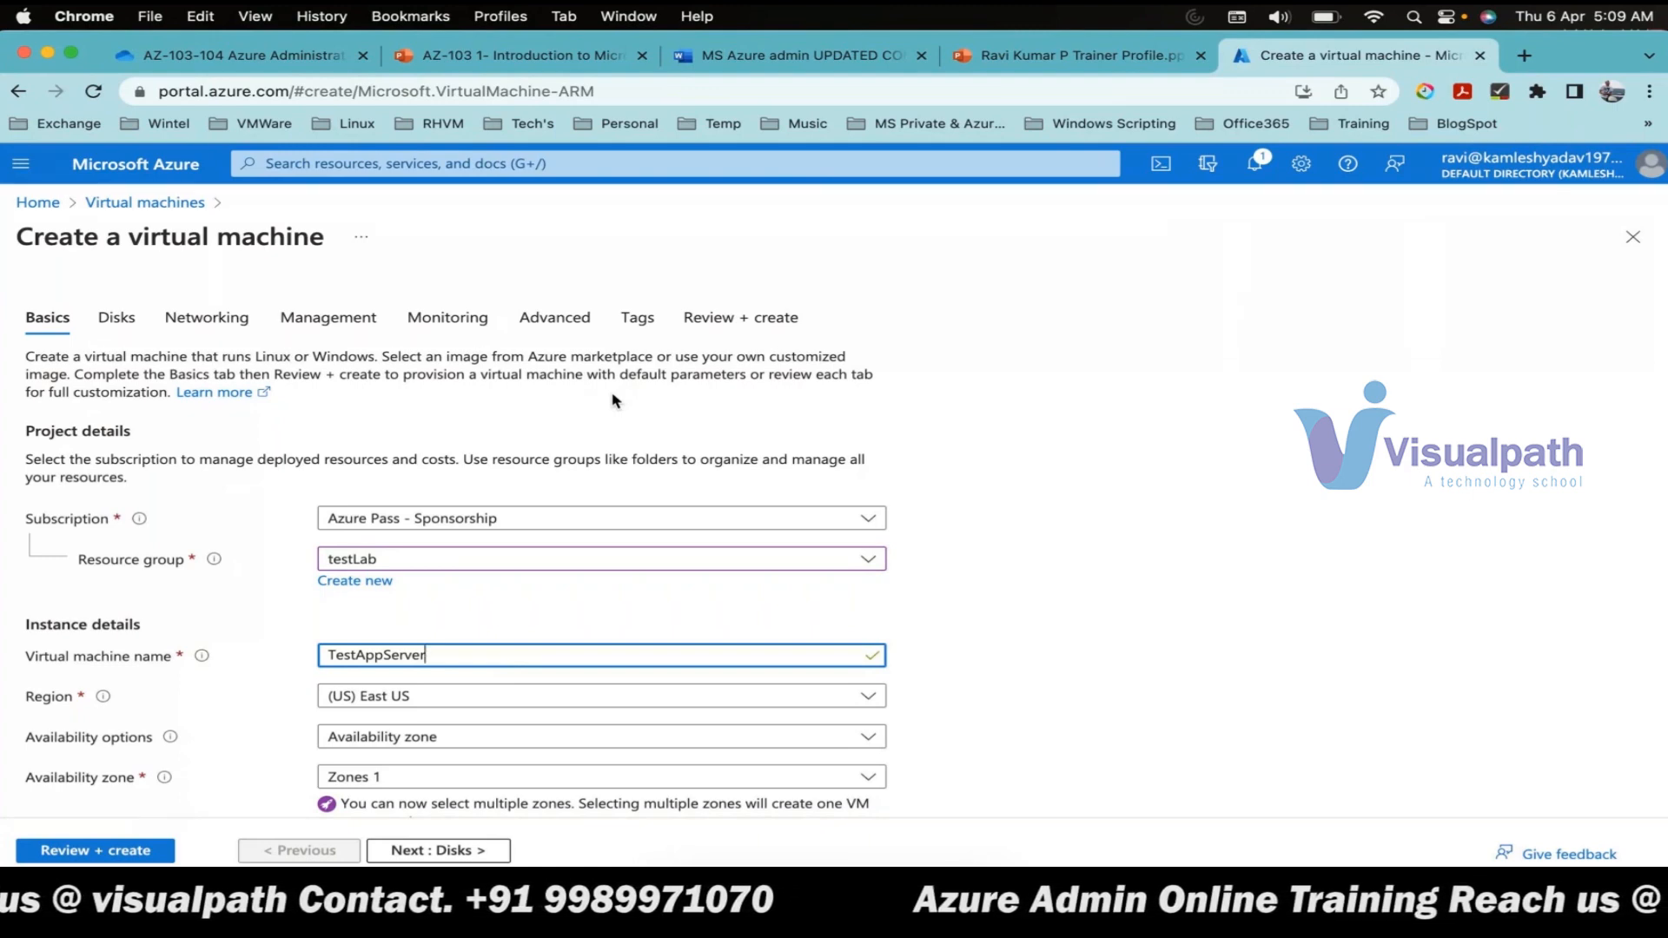
- Try the (US) West US 2 and (US) West US 3 regions for the virtual machine, with no infrastructure redundancy required
scroll(614, 400, down, 2)
scroll(440, 571, down, 1)
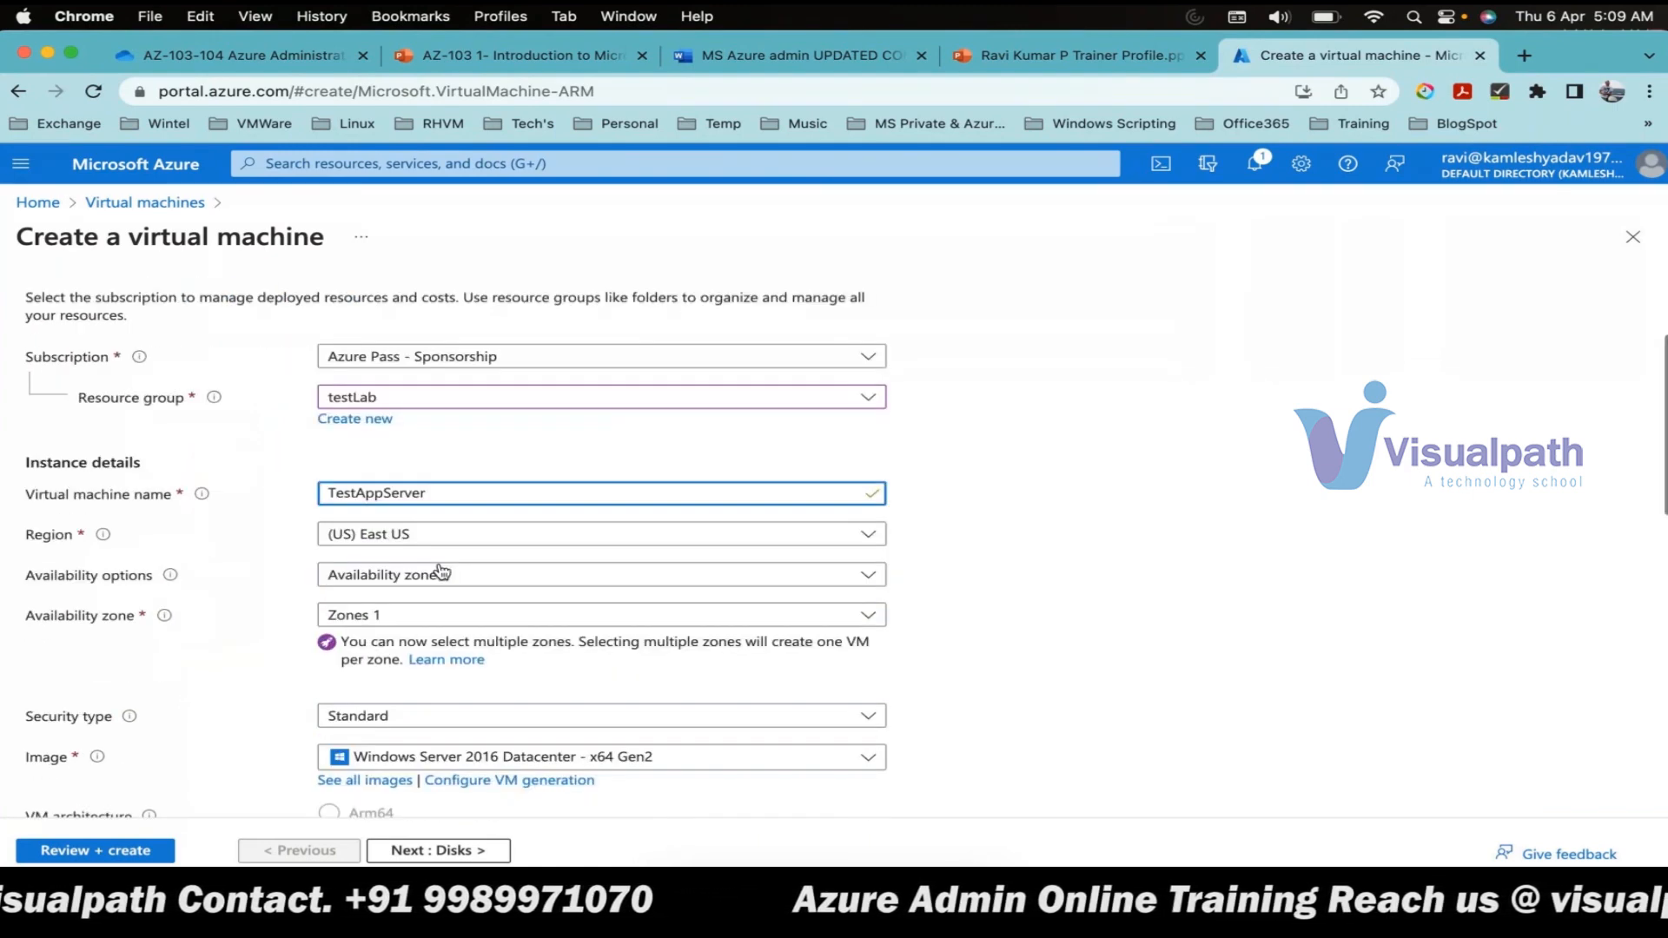
click(443, 543)
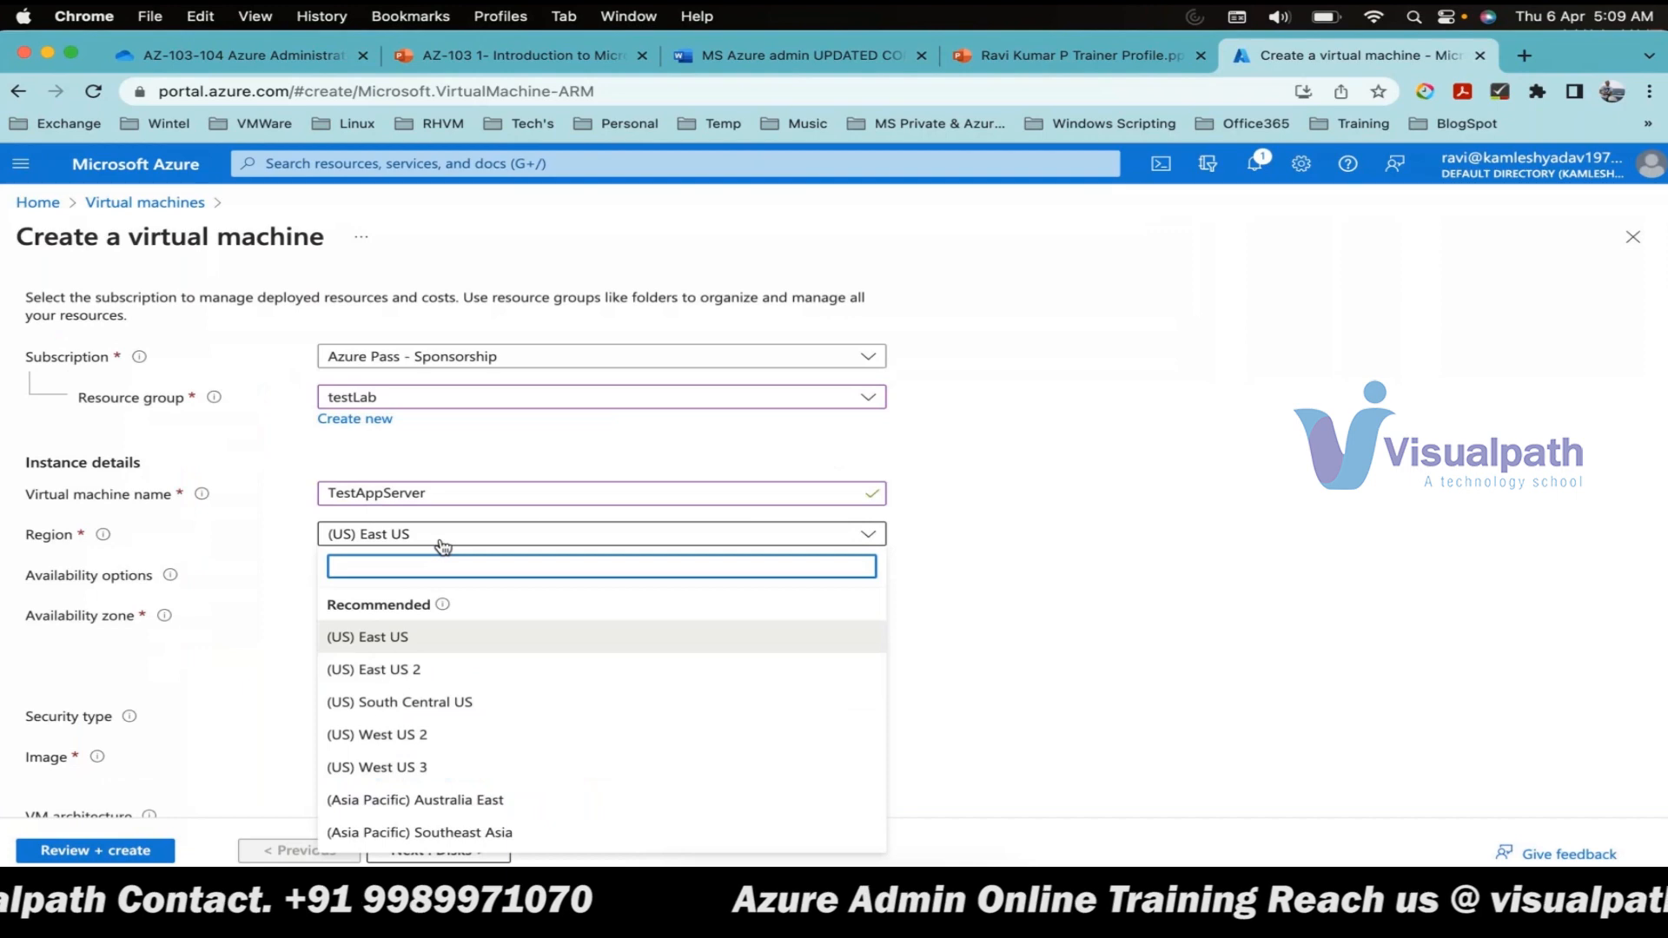
click(432, 735)
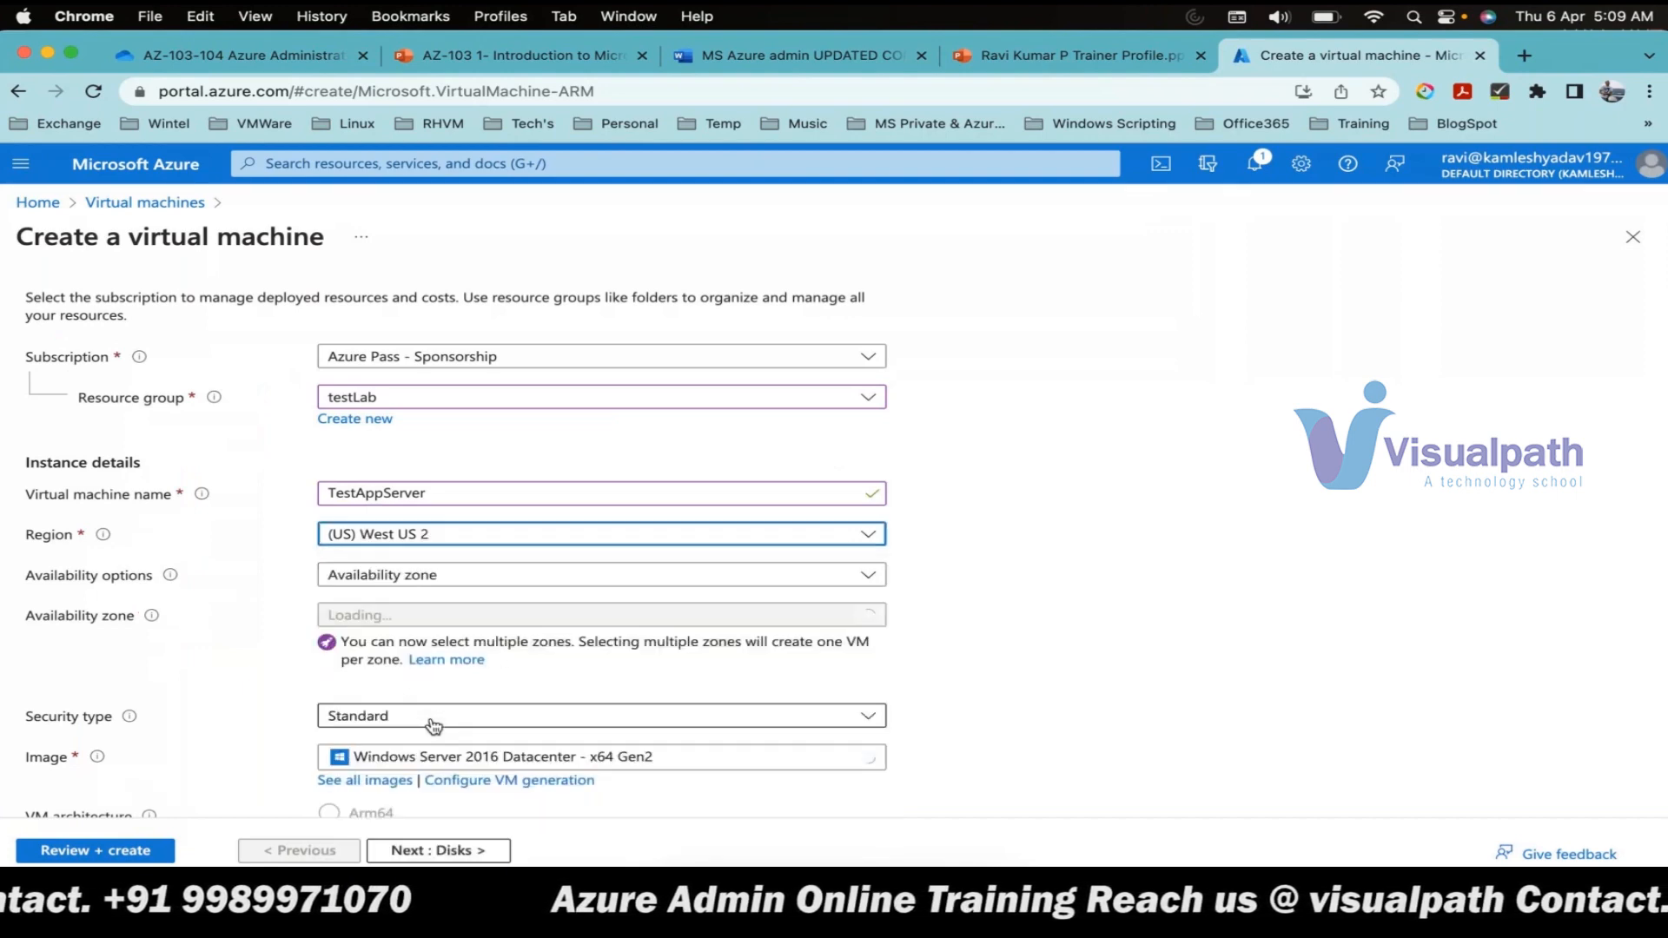
click(455, 578)
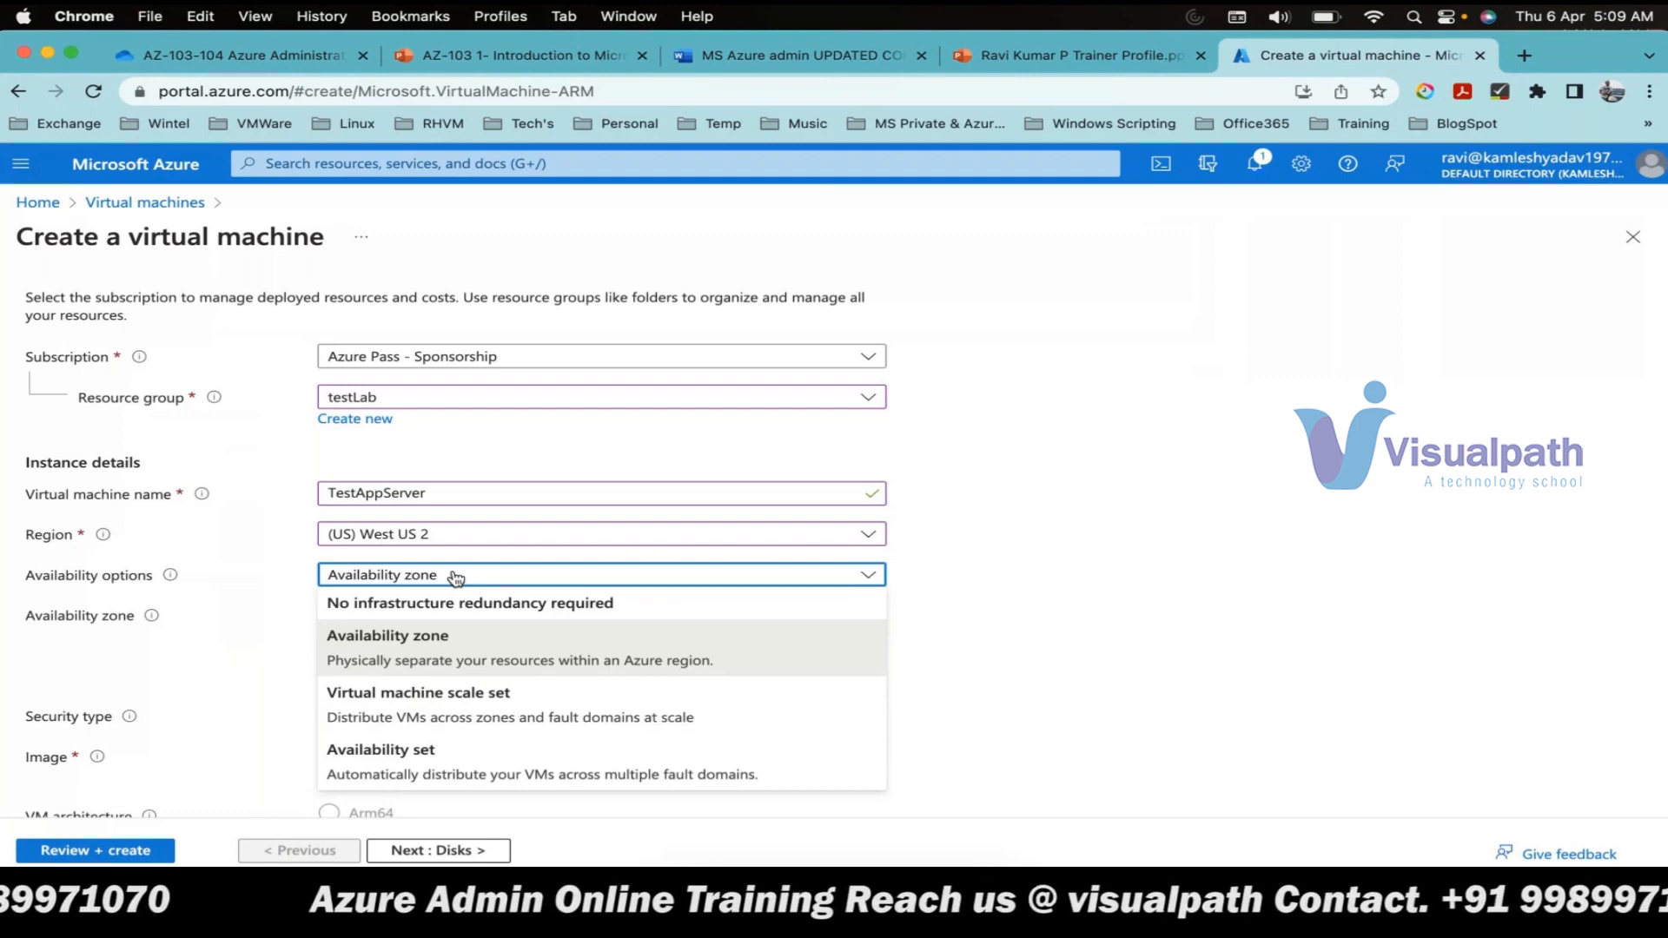
click(469, 603)
scroll(569, 350, down, 3)
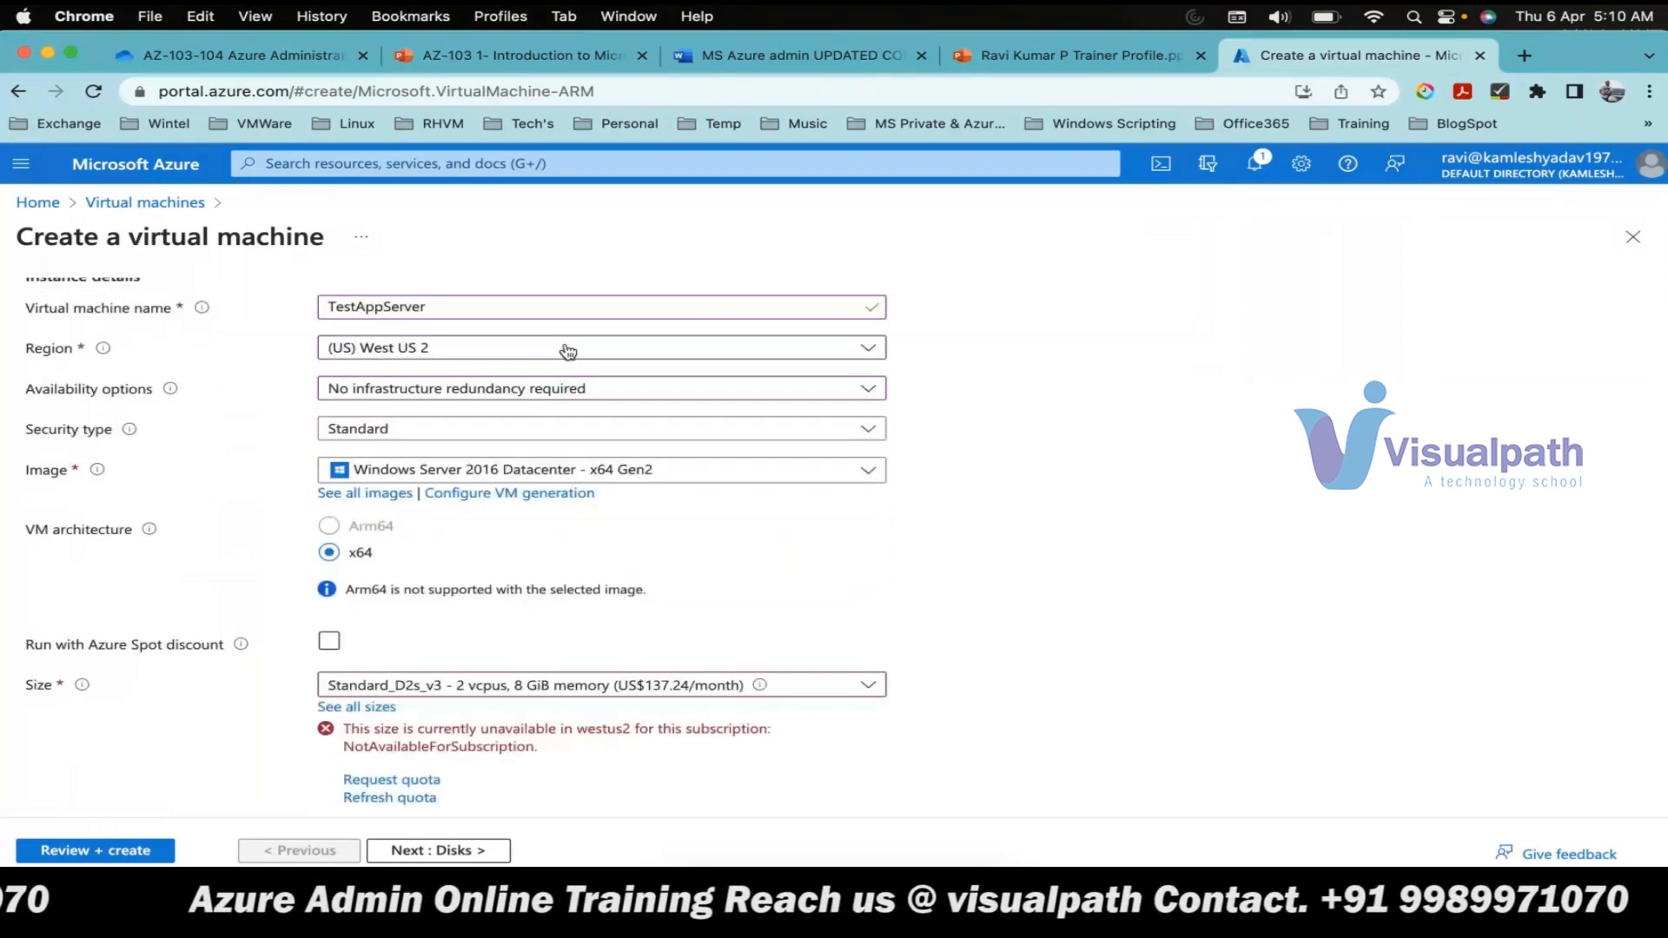
click(569, 351)
click(504, 596)
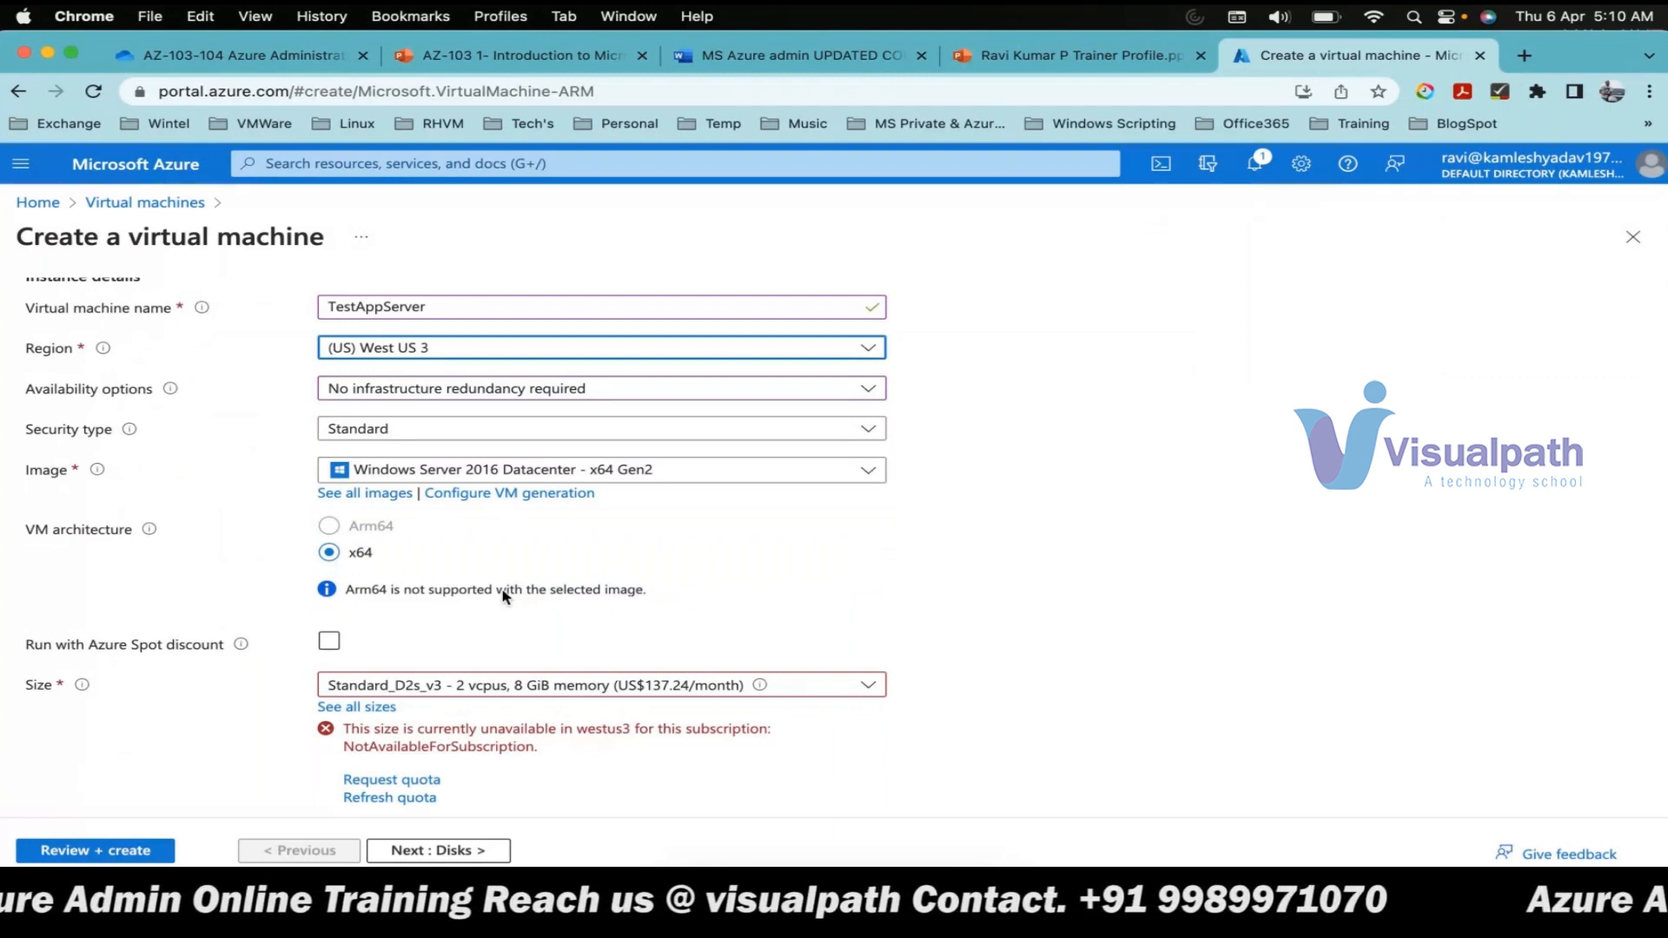
- Set the virtual machine's region to (US) East US and its availability options to No infrastructure redundancy required
click(772, 295)
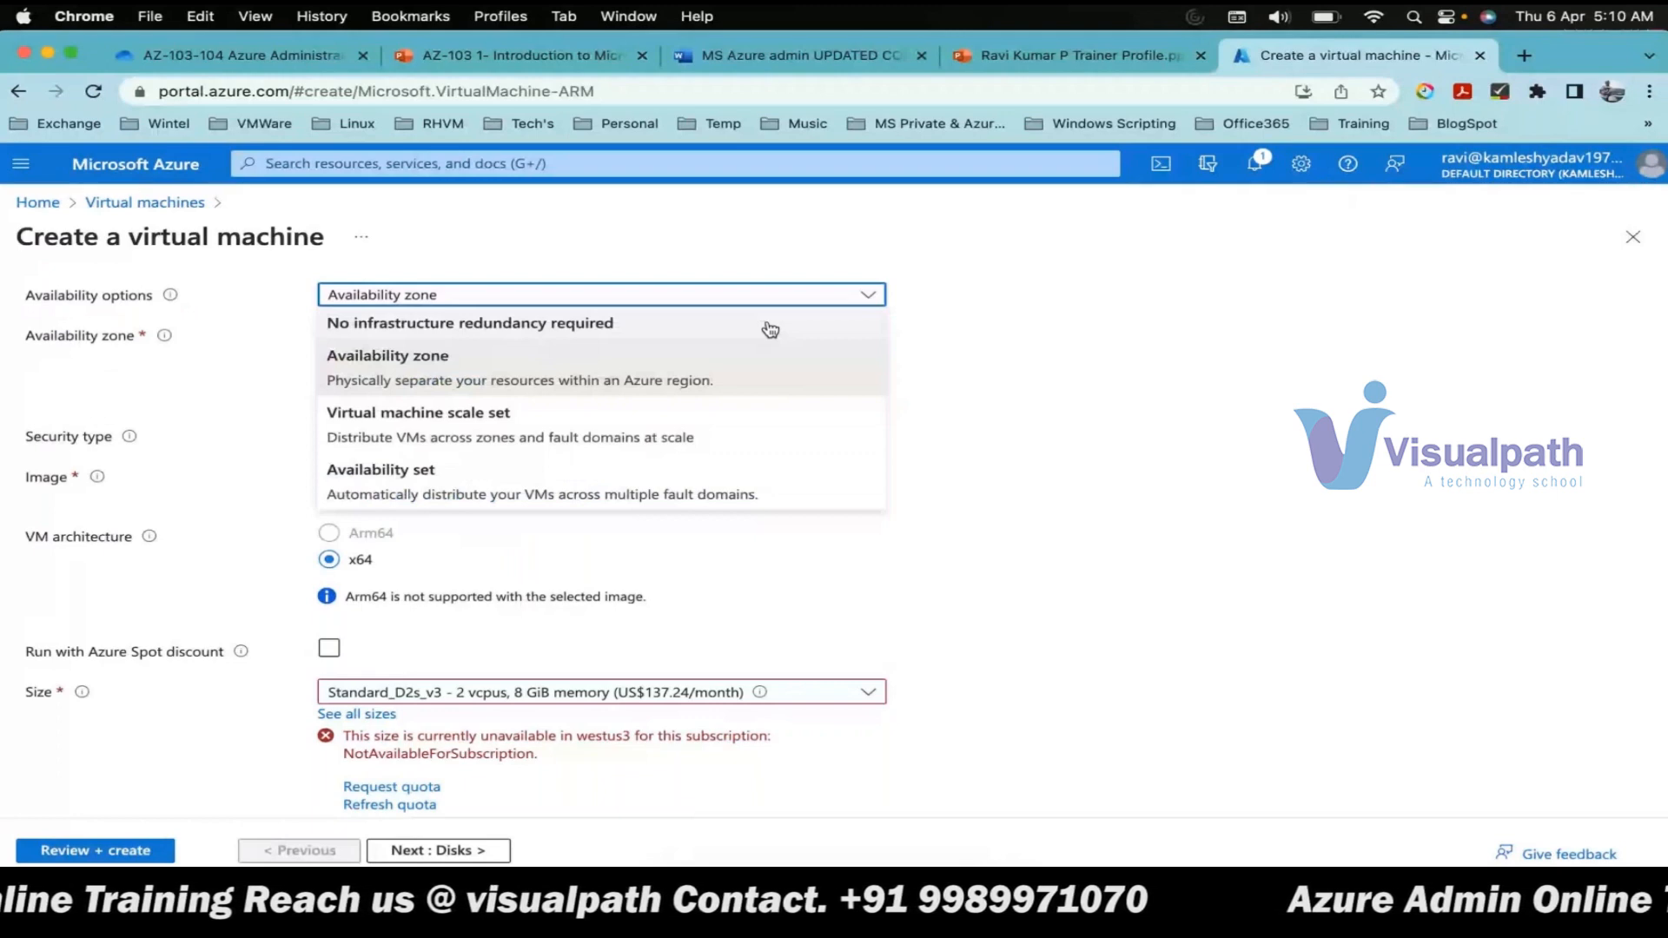
scroll(771, 329, up, 1)
click(819, 352)
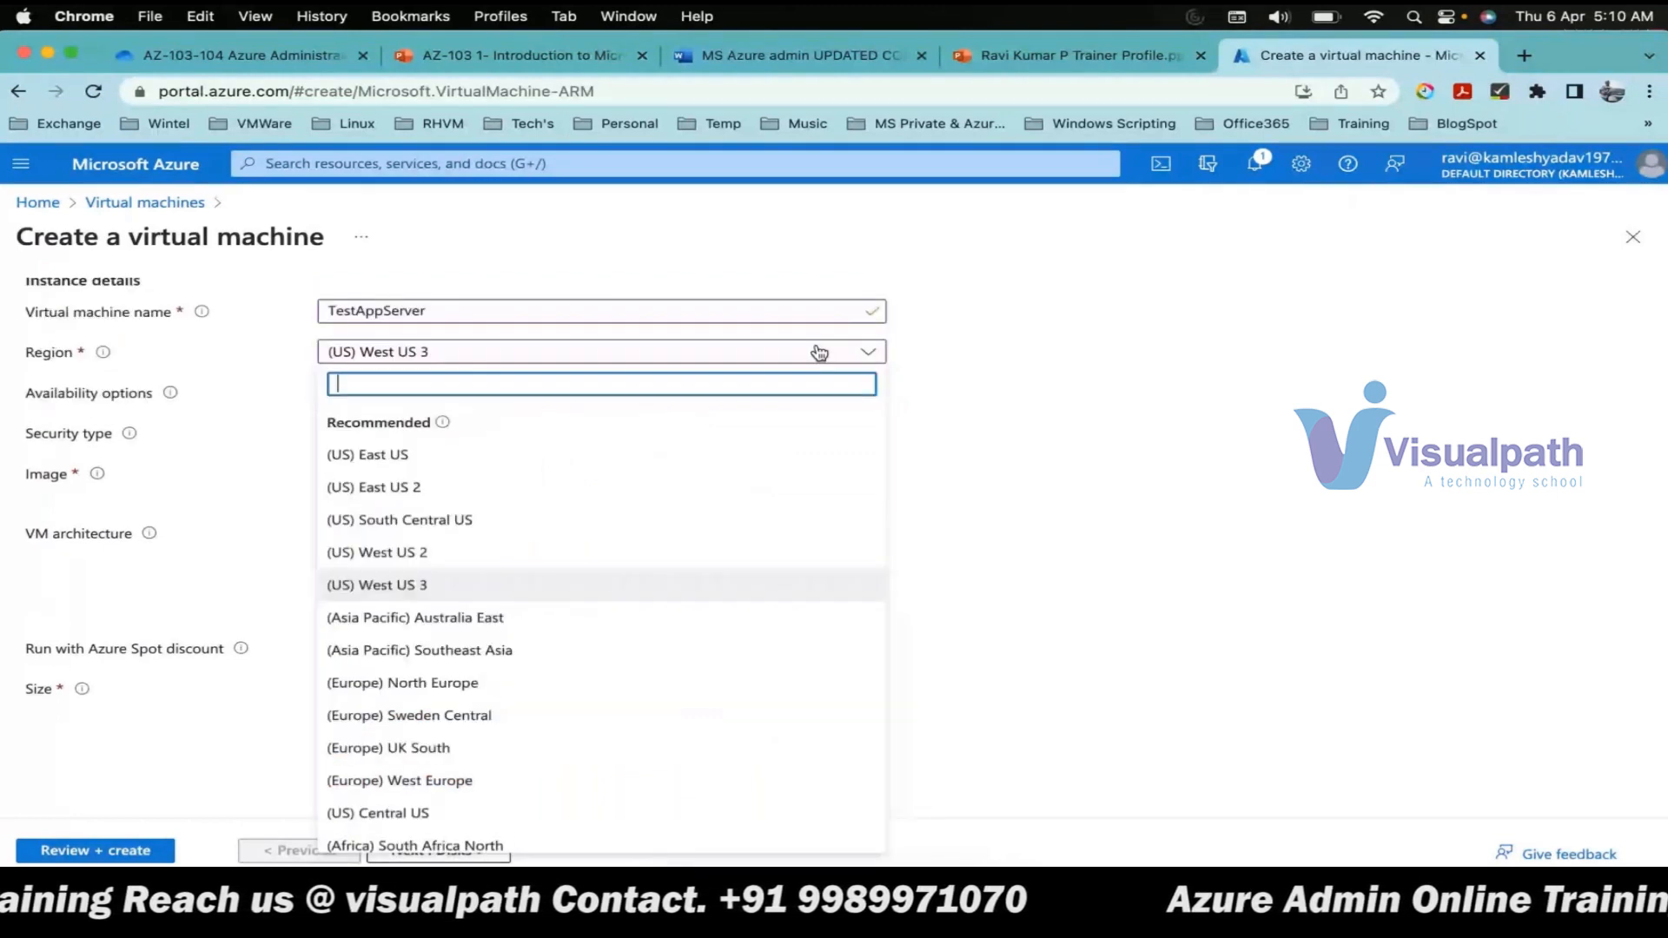
click(678, 455)
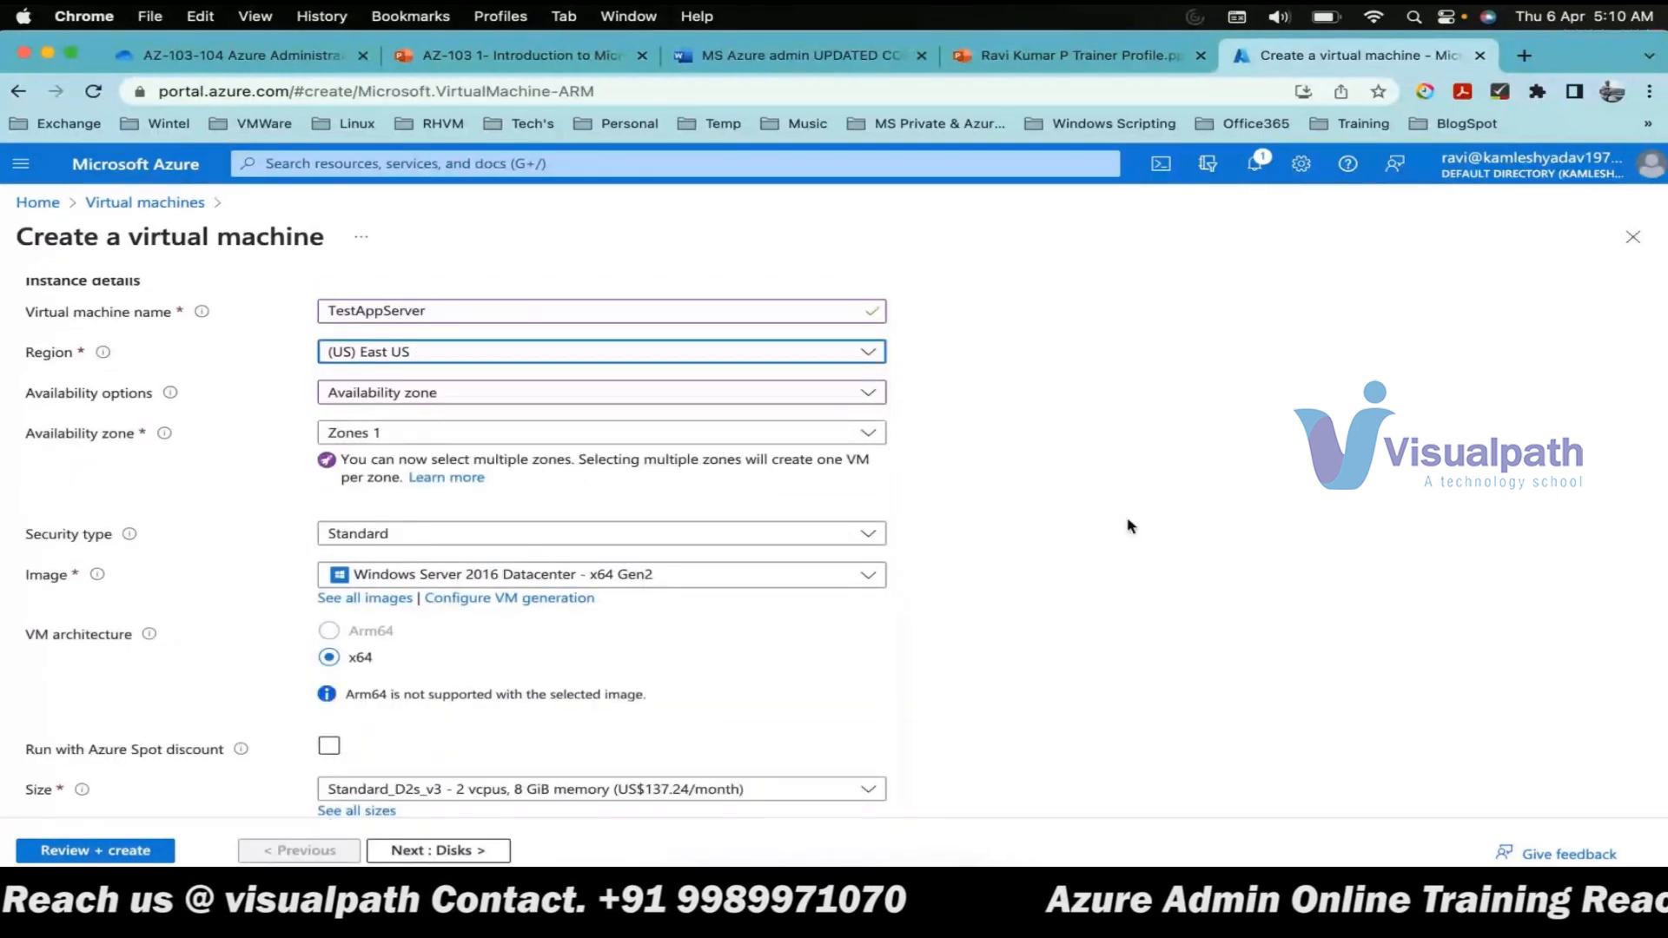
click(782, 394)
click(780, 417)
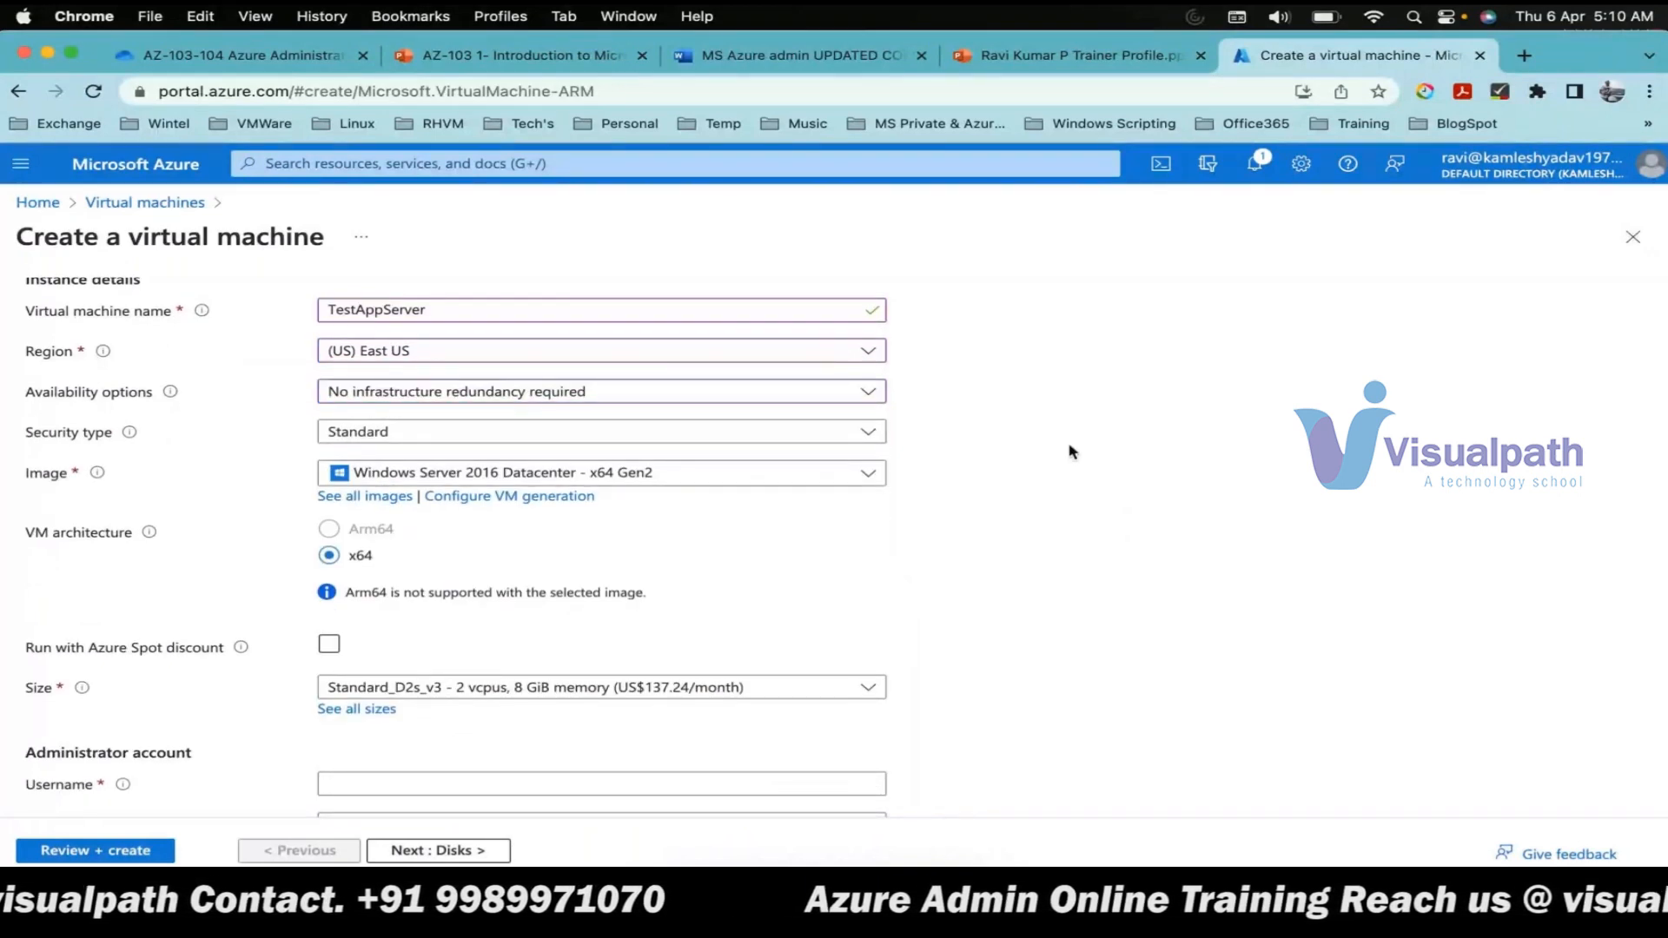
- Fill in the administrator account's username, password and password confirmation, re-entering the password so that both fields match
scroll(506, 498, down, 2)
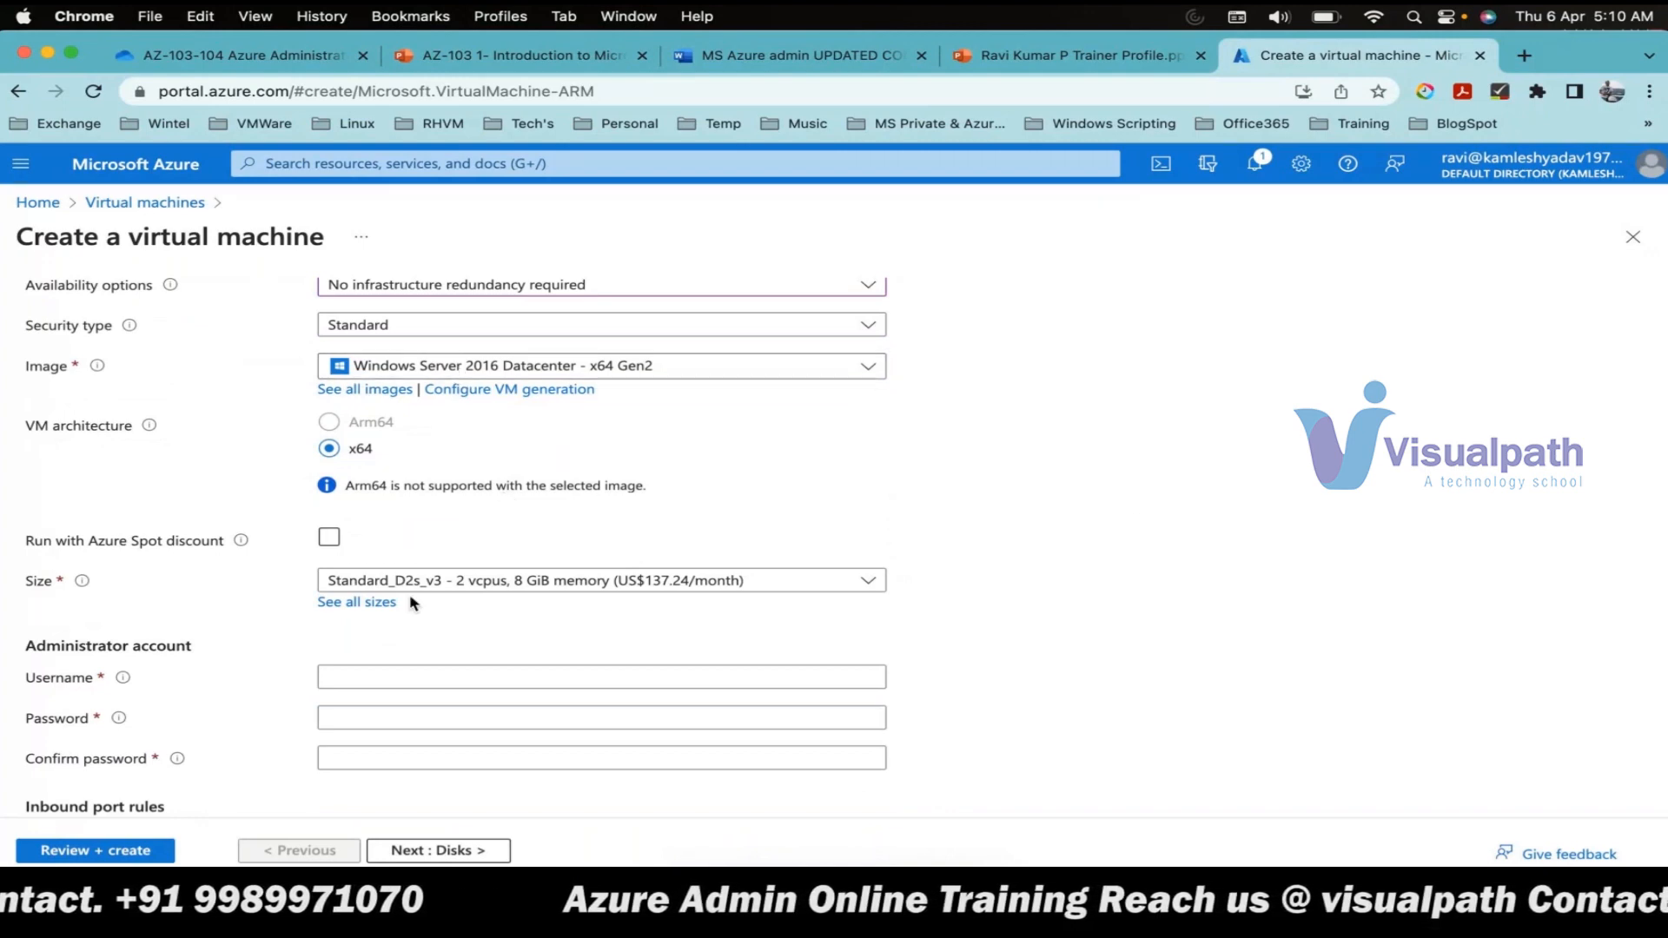
click(502, 676)
text(k)
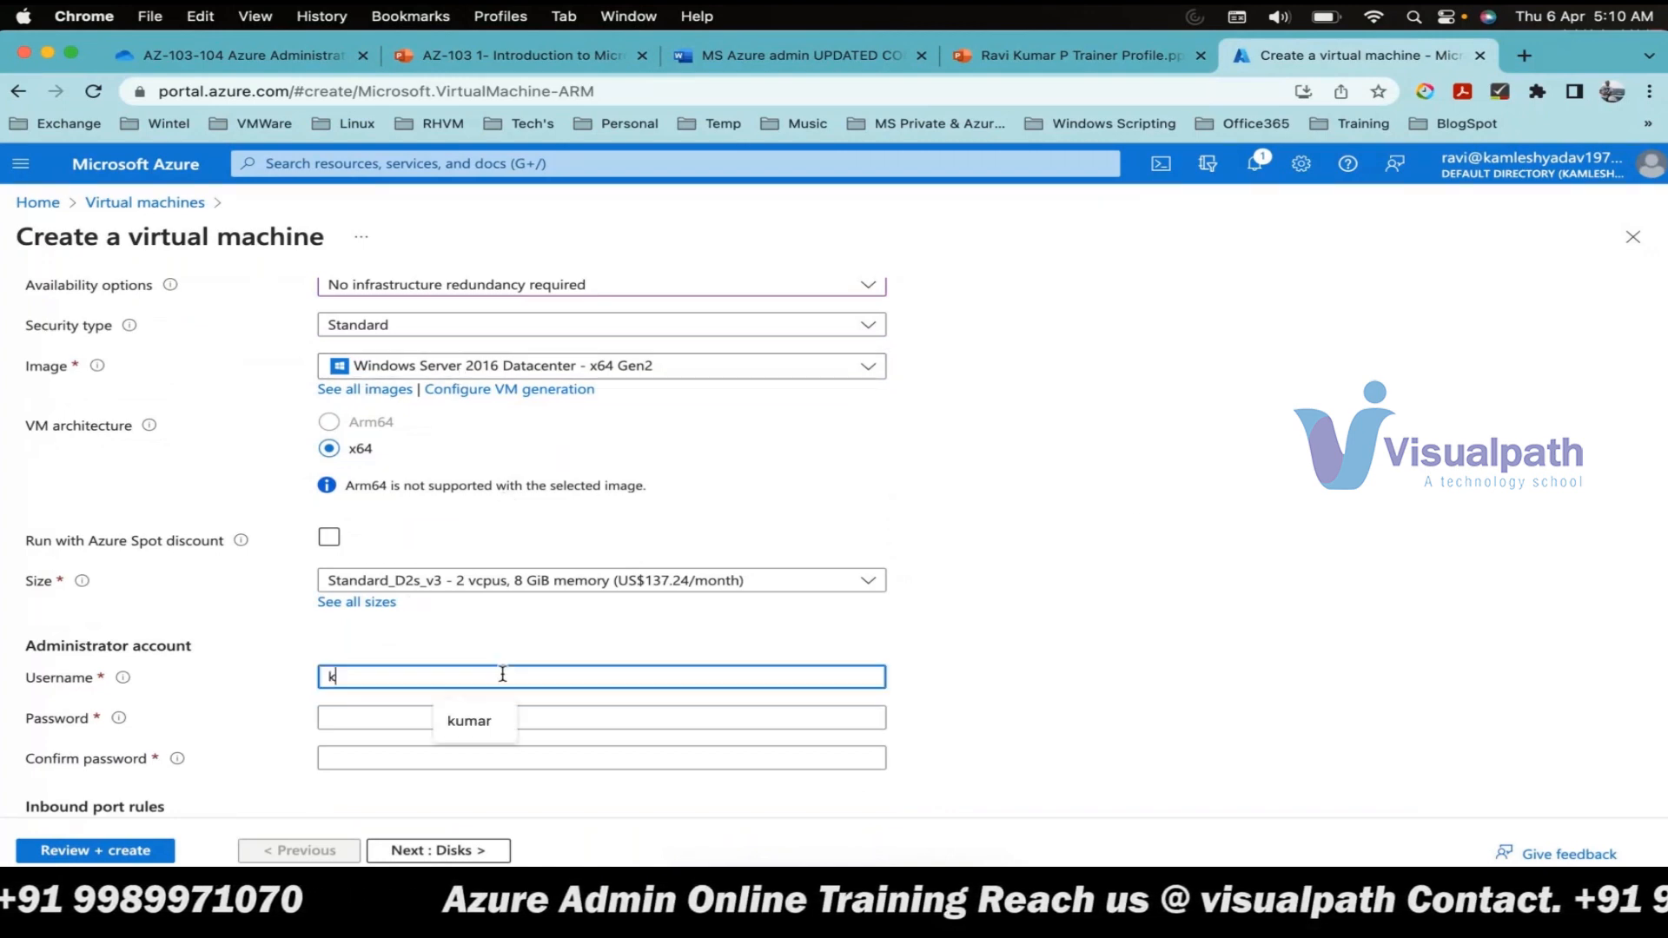
text(umar)
key(Tab)
text(•••)
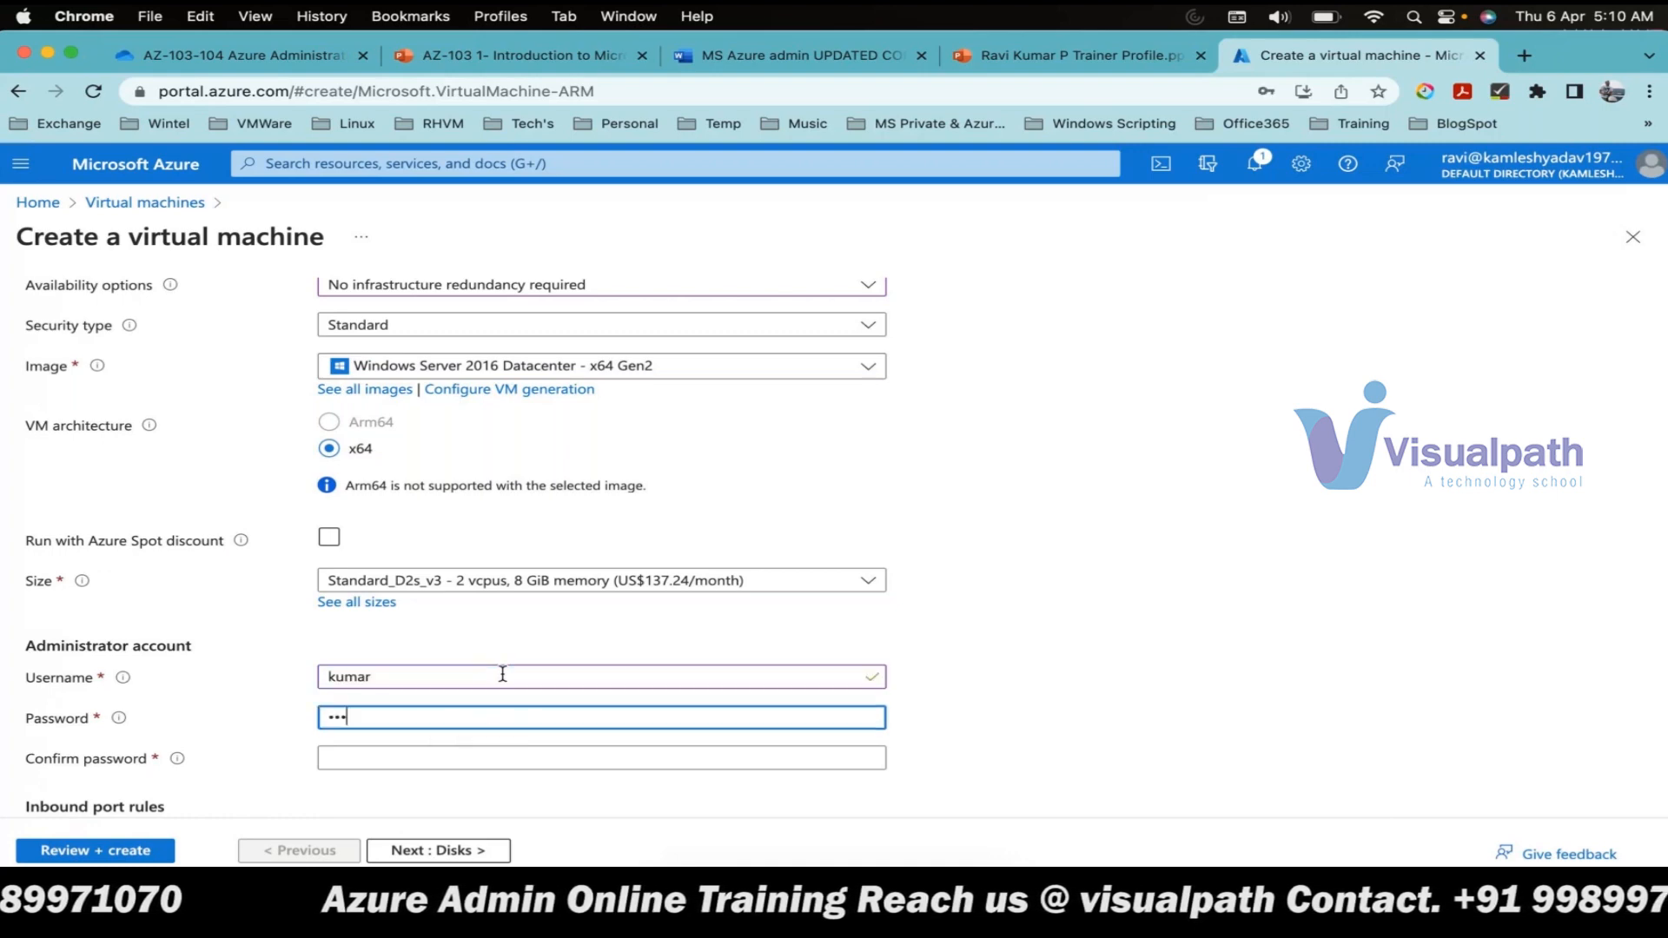
text(•••••••••)
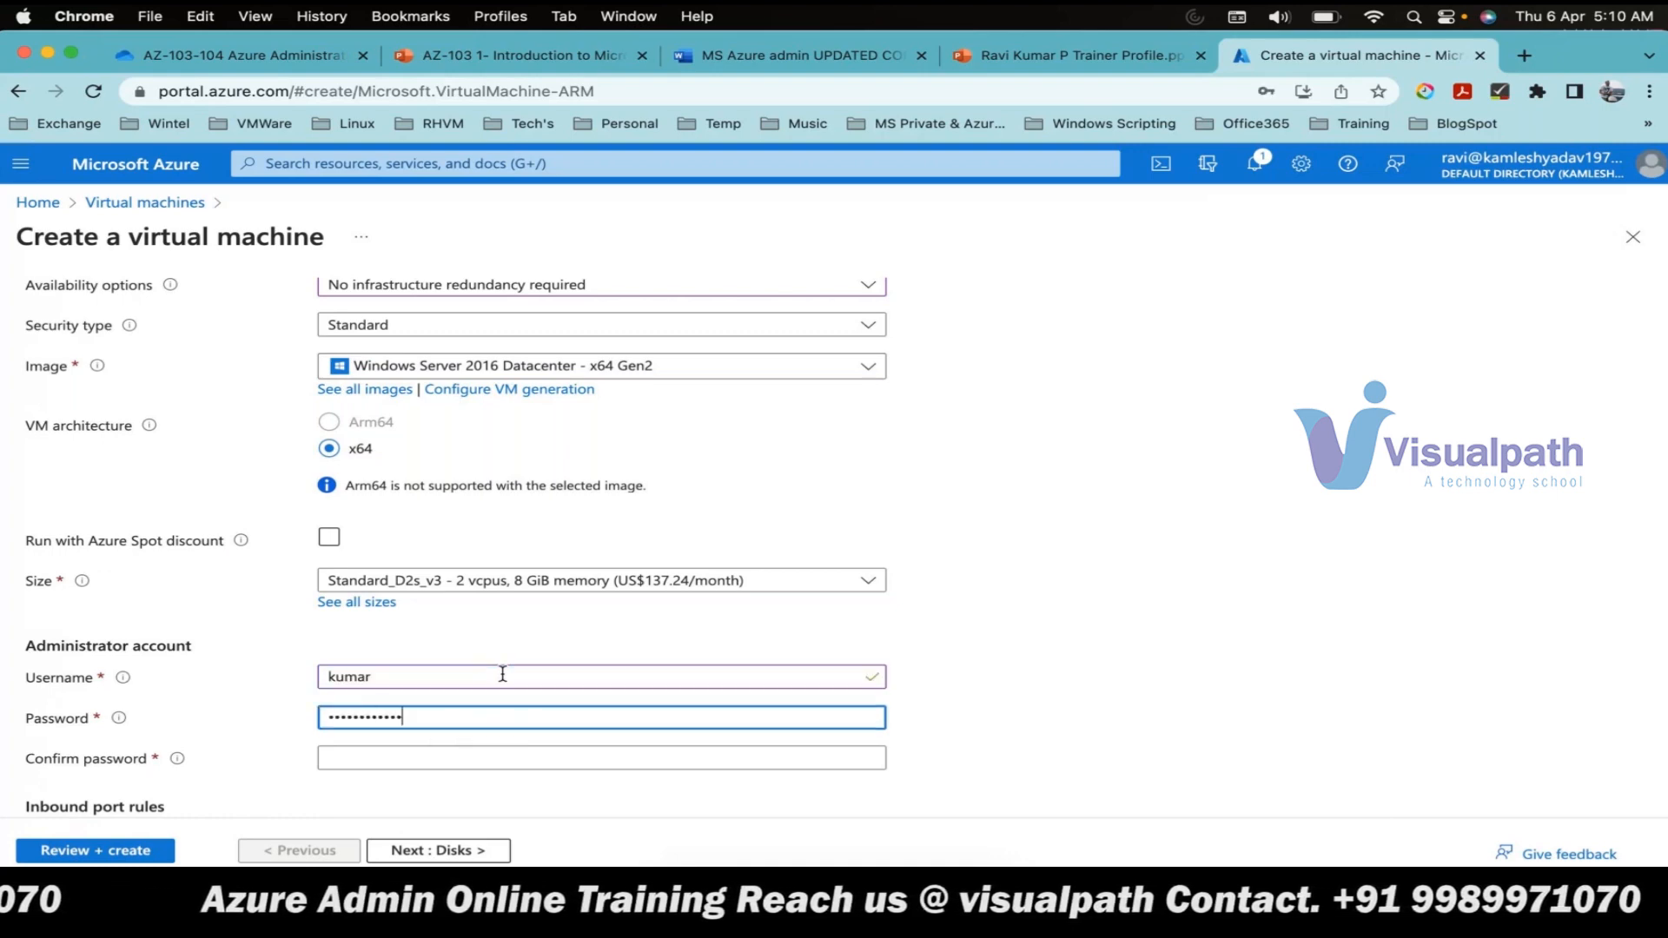
text(•)
key(Tab)
text(•••••••••••)
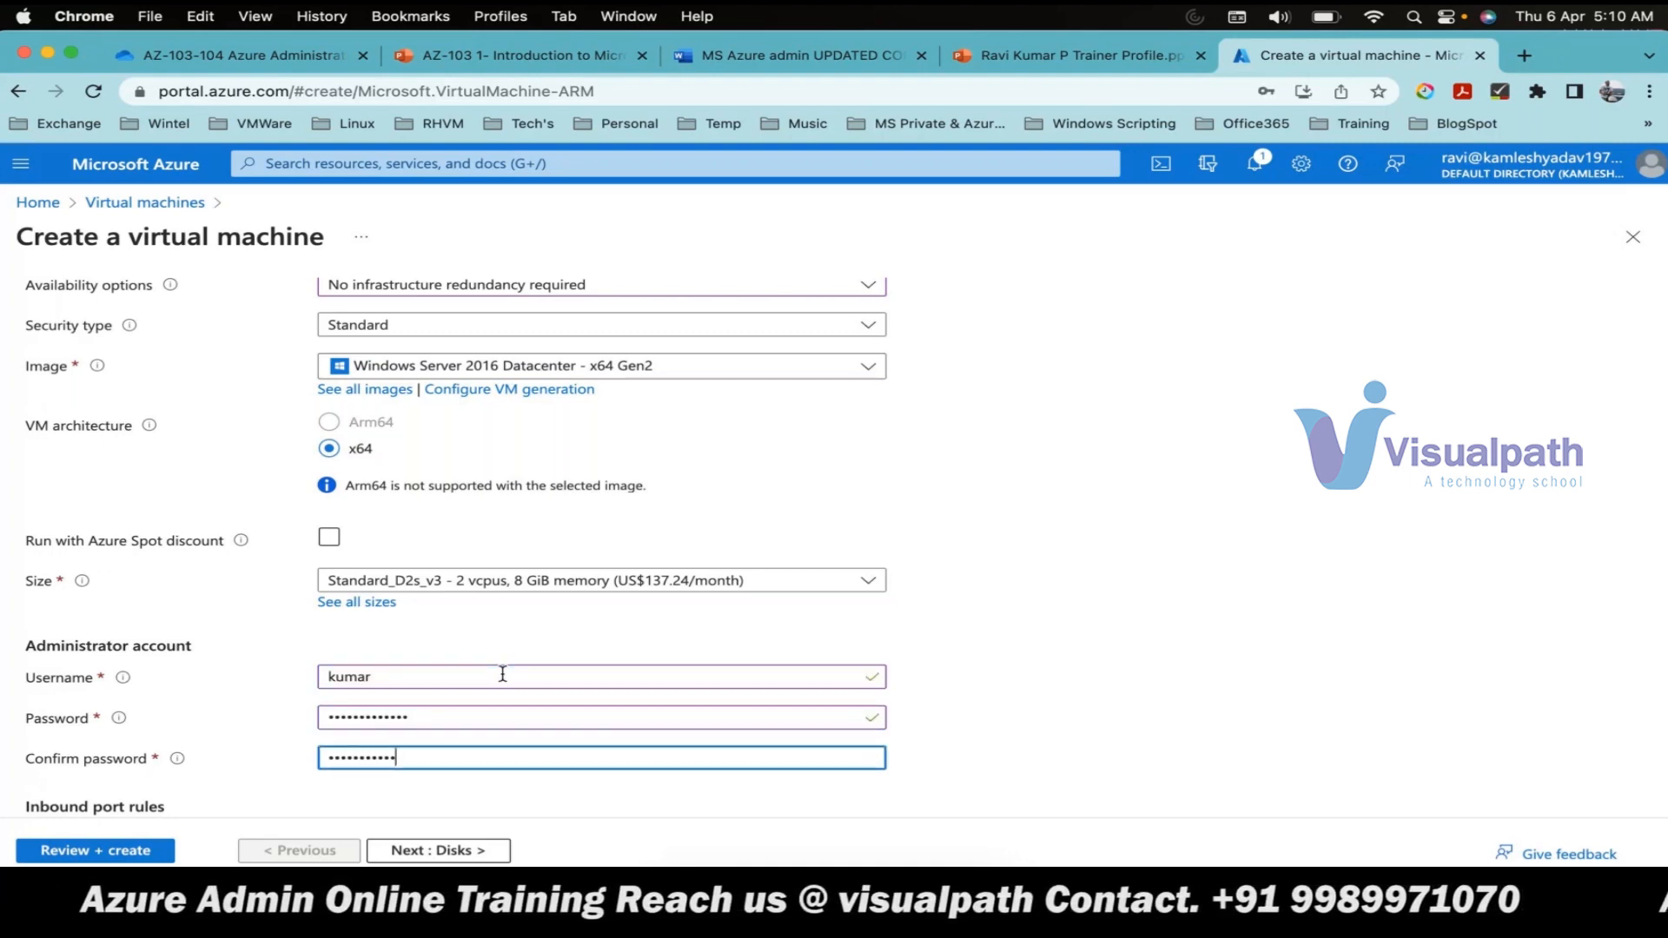
text(••)
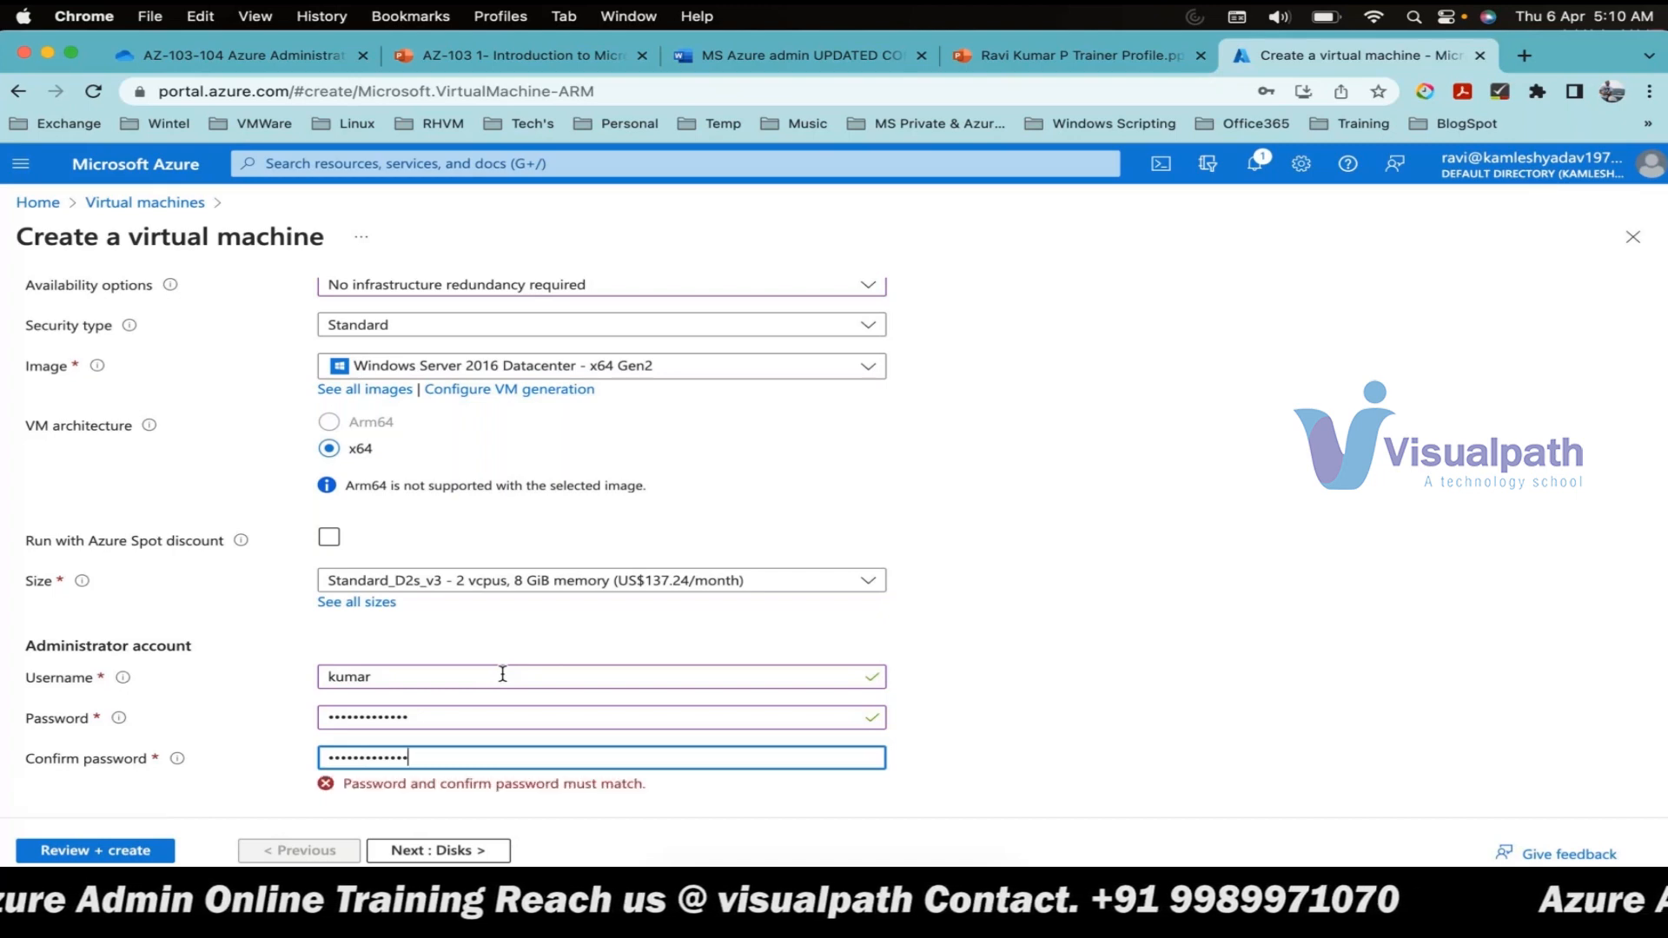
double_click(375, 716)
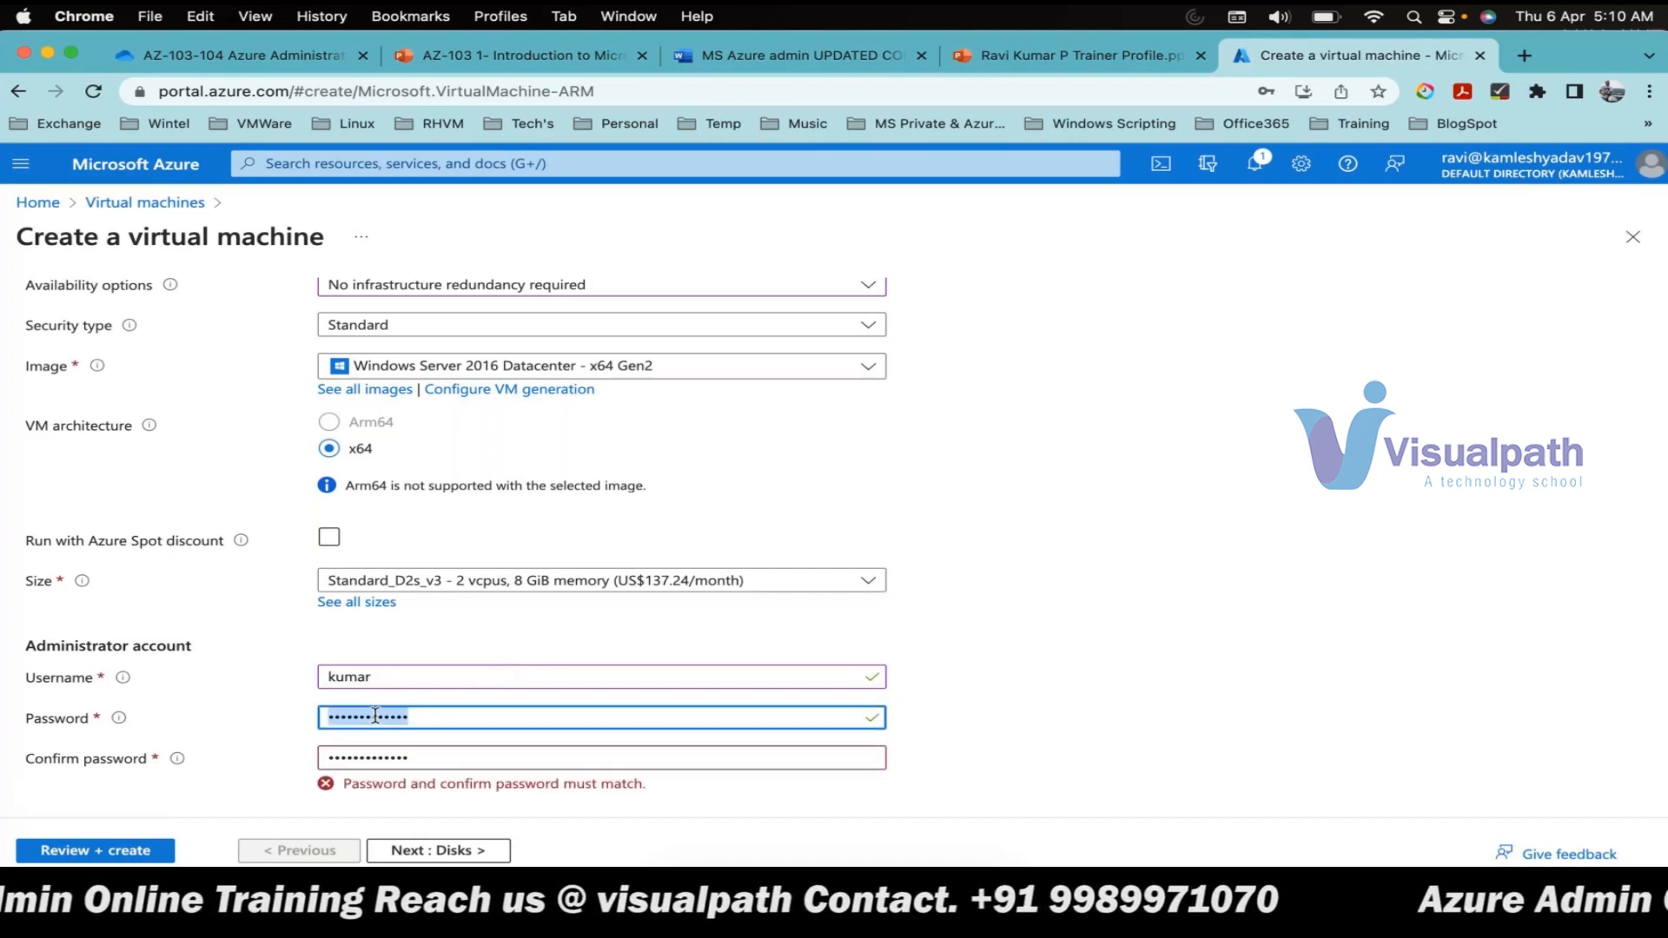
text(••••••••••••••)
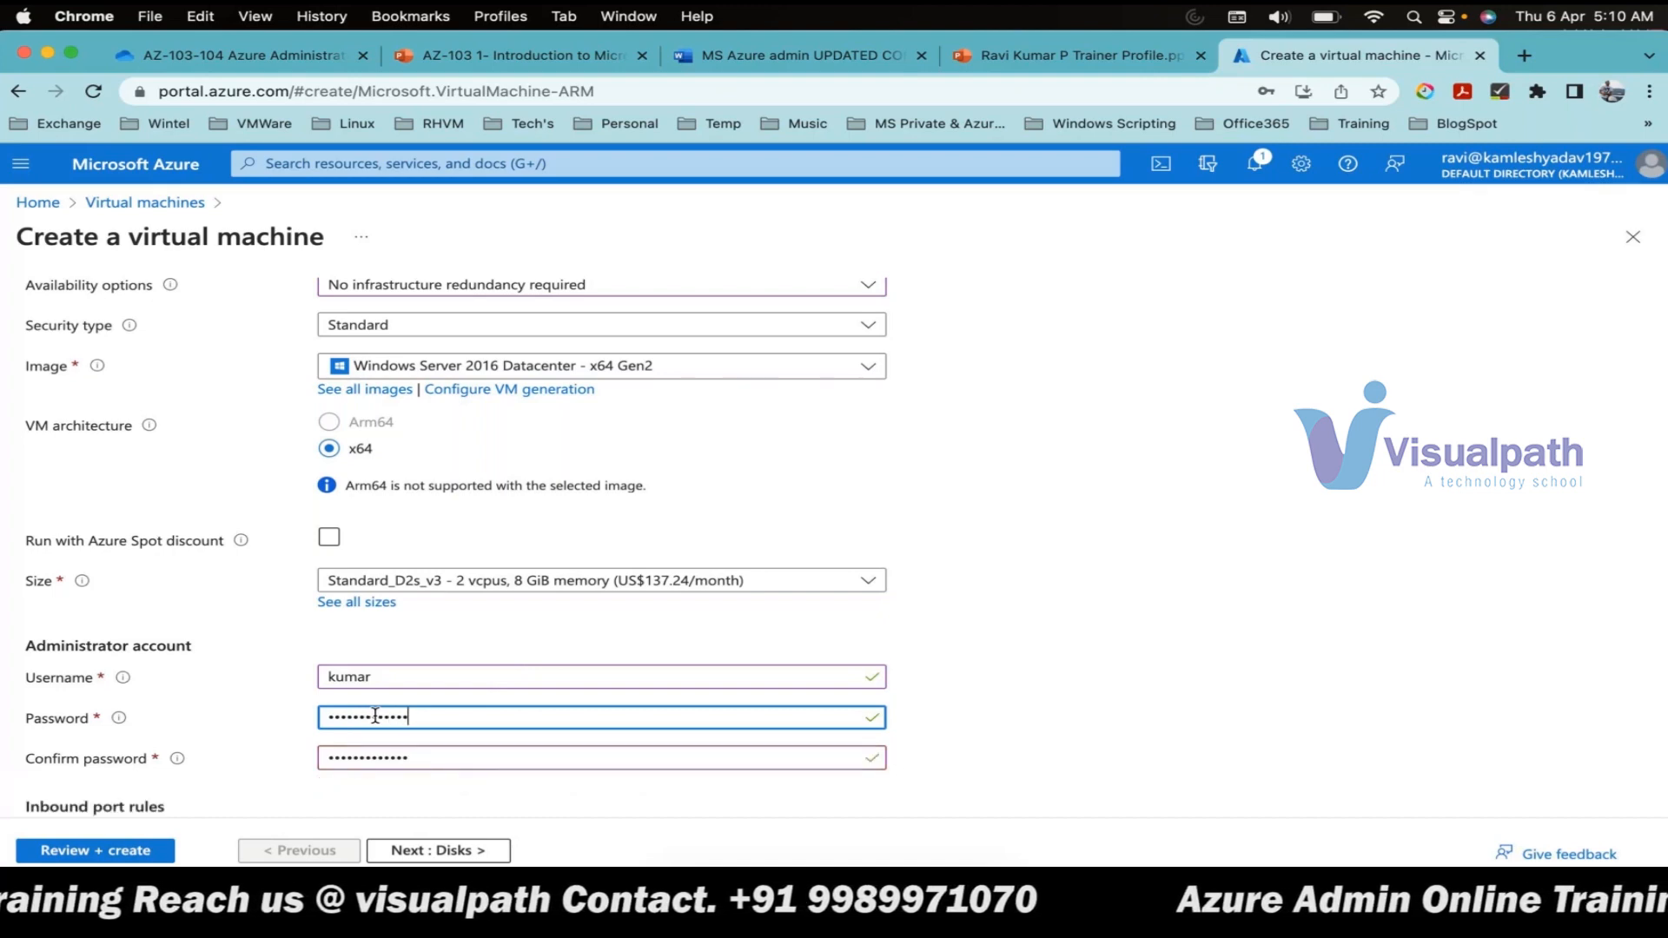
- Check the remaining basic, disk and networking settings, keep their defaults, and deploy the virtual machine
scroll(1136, 617, down, 3)
scroll(1135, 617, down, 2)
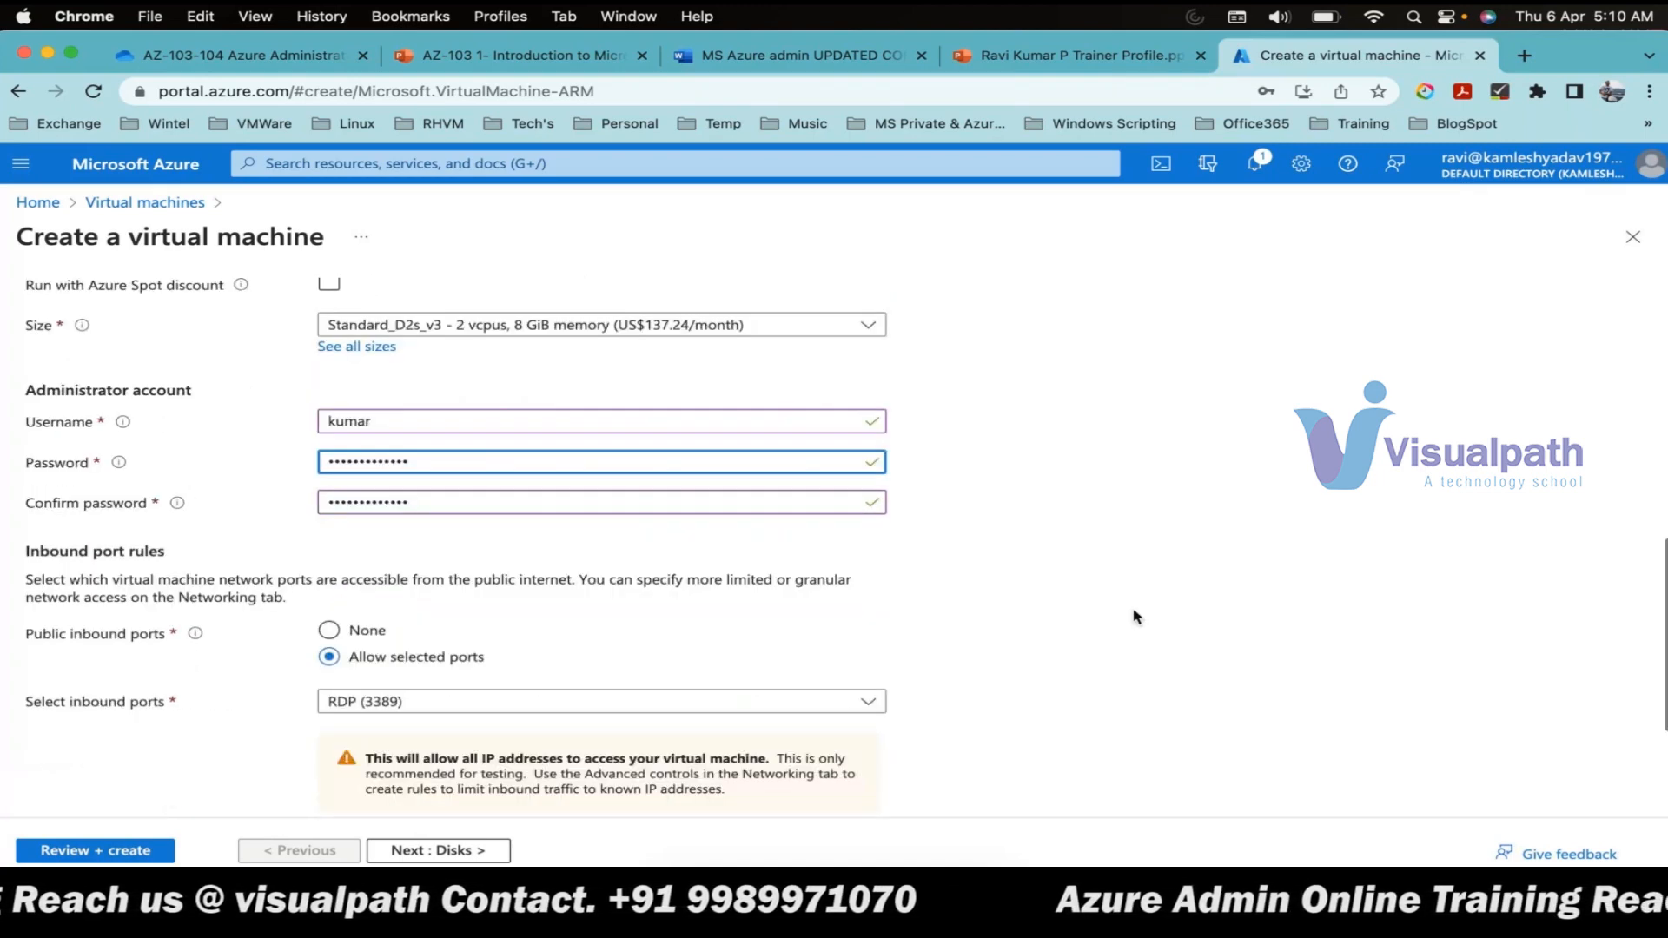
scroll(1135, 617, down, 4)
scroll(1126, 616, up, 20)
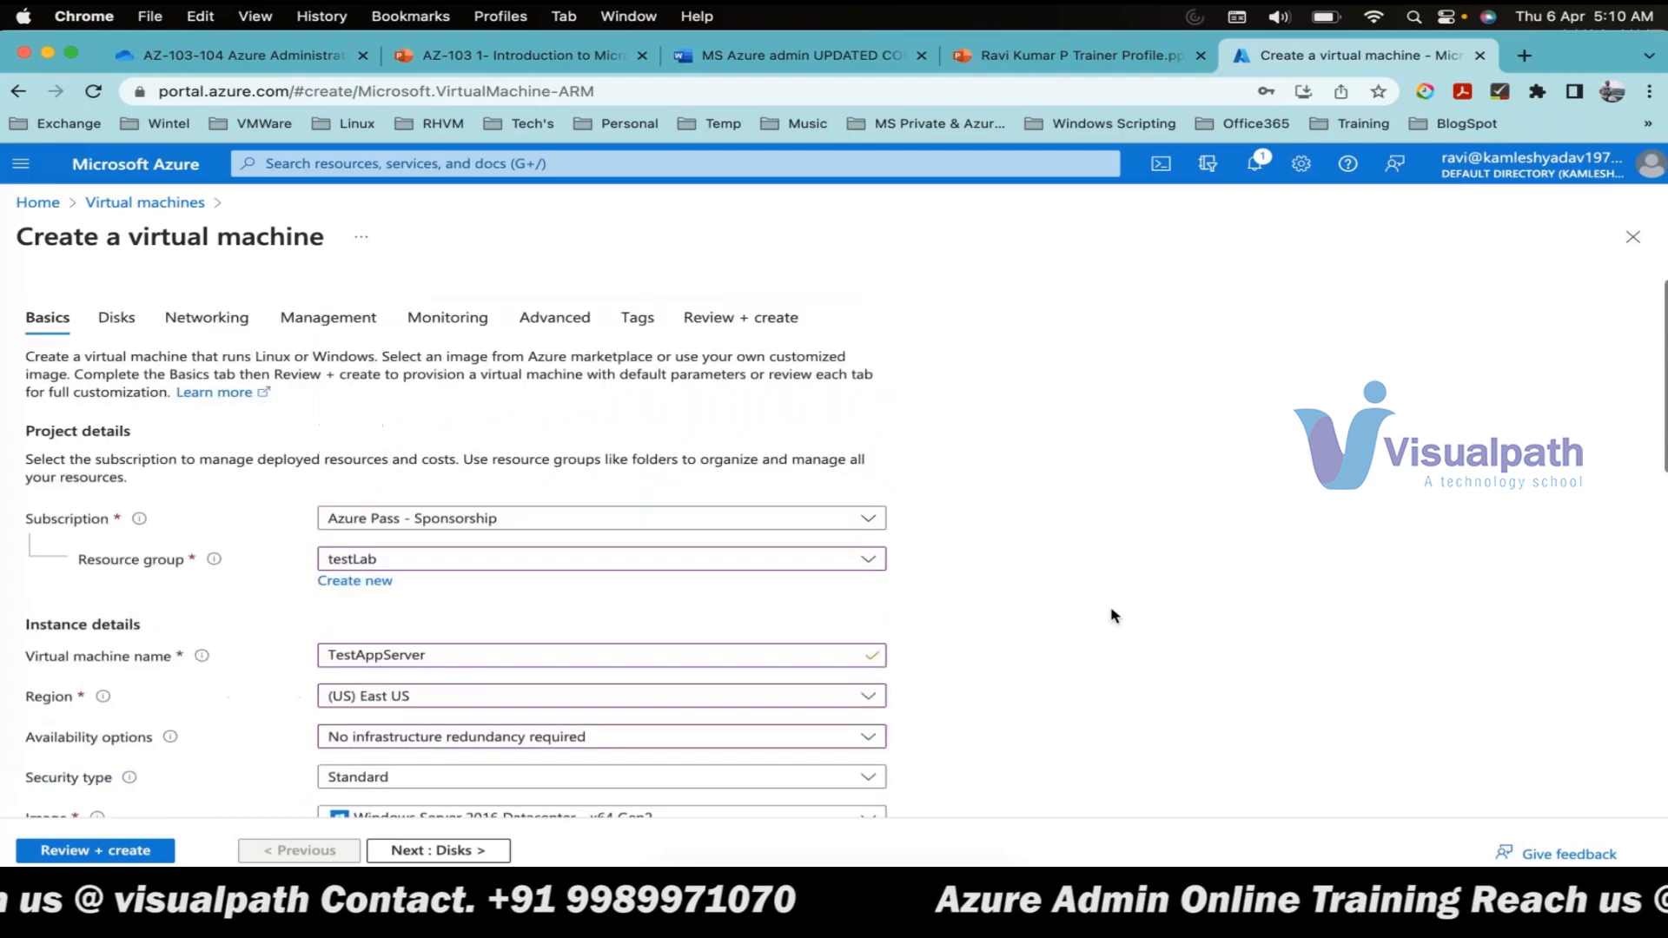
click(116, 318)
click(204, 317)
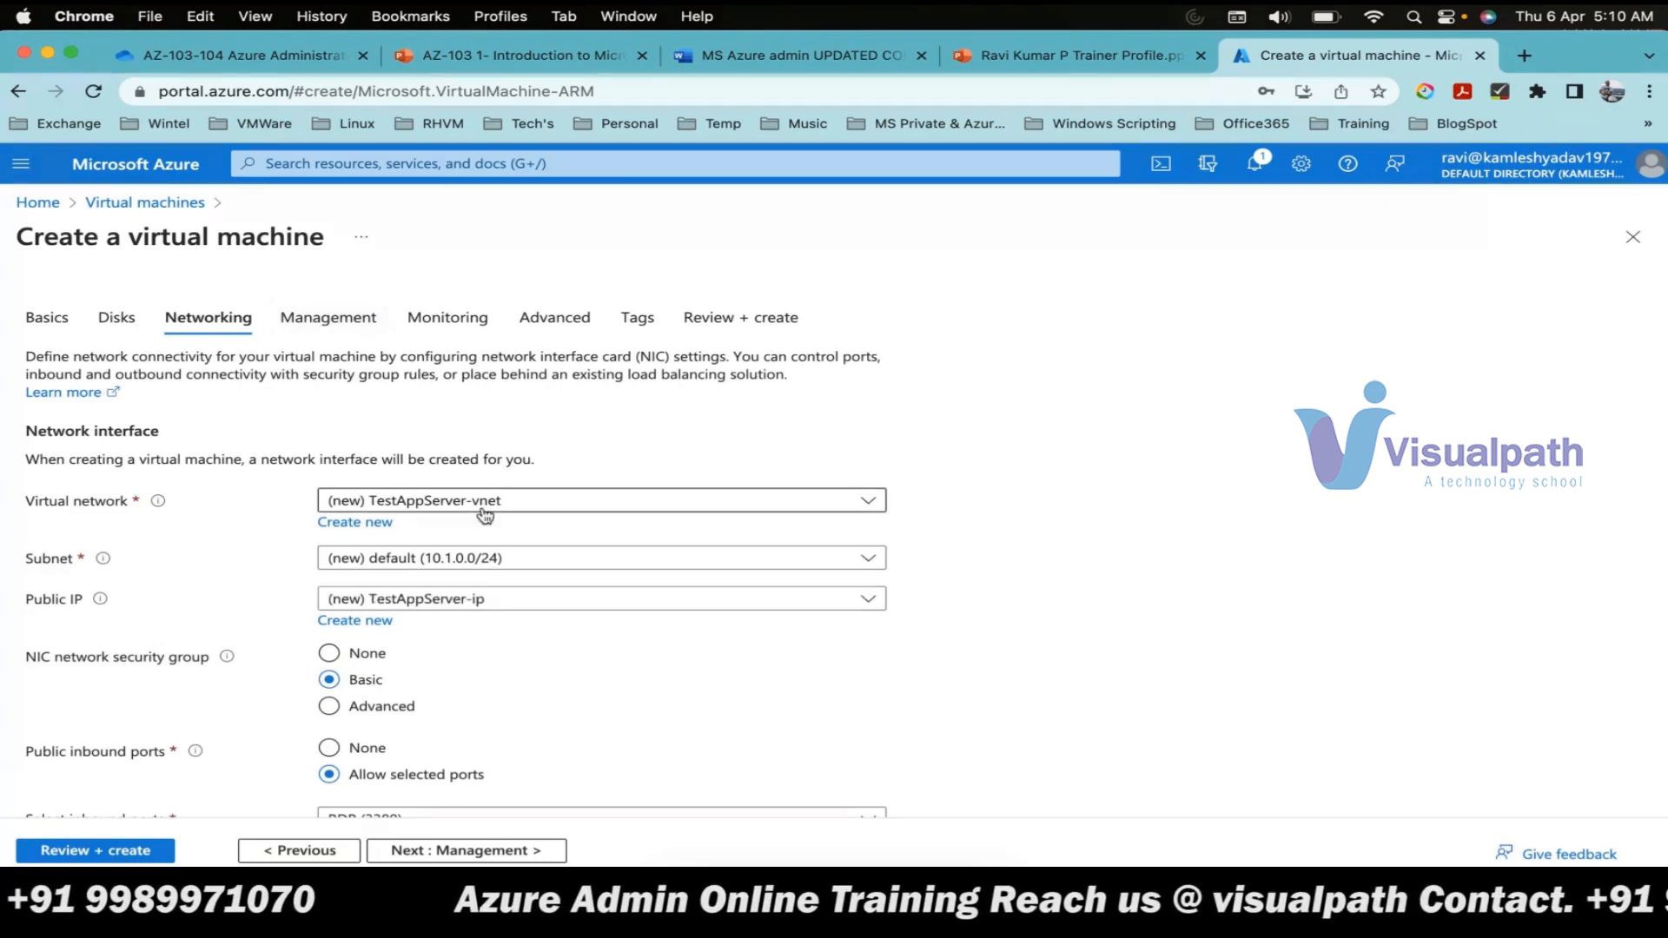
click(124, 850)
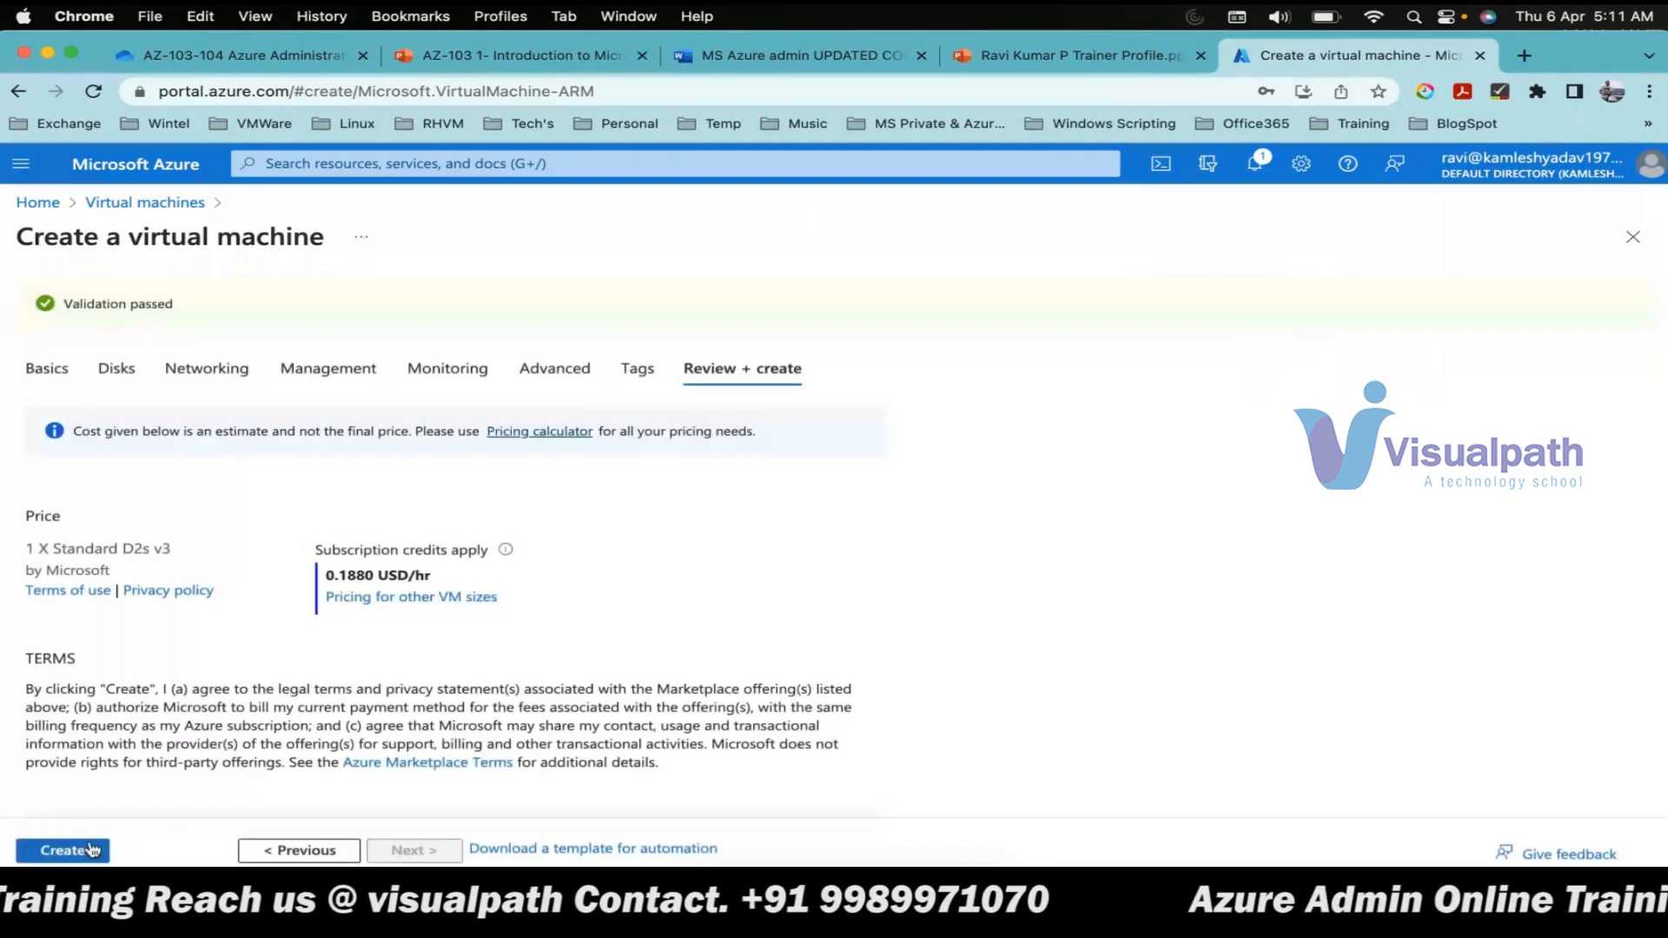
click(91, 849)
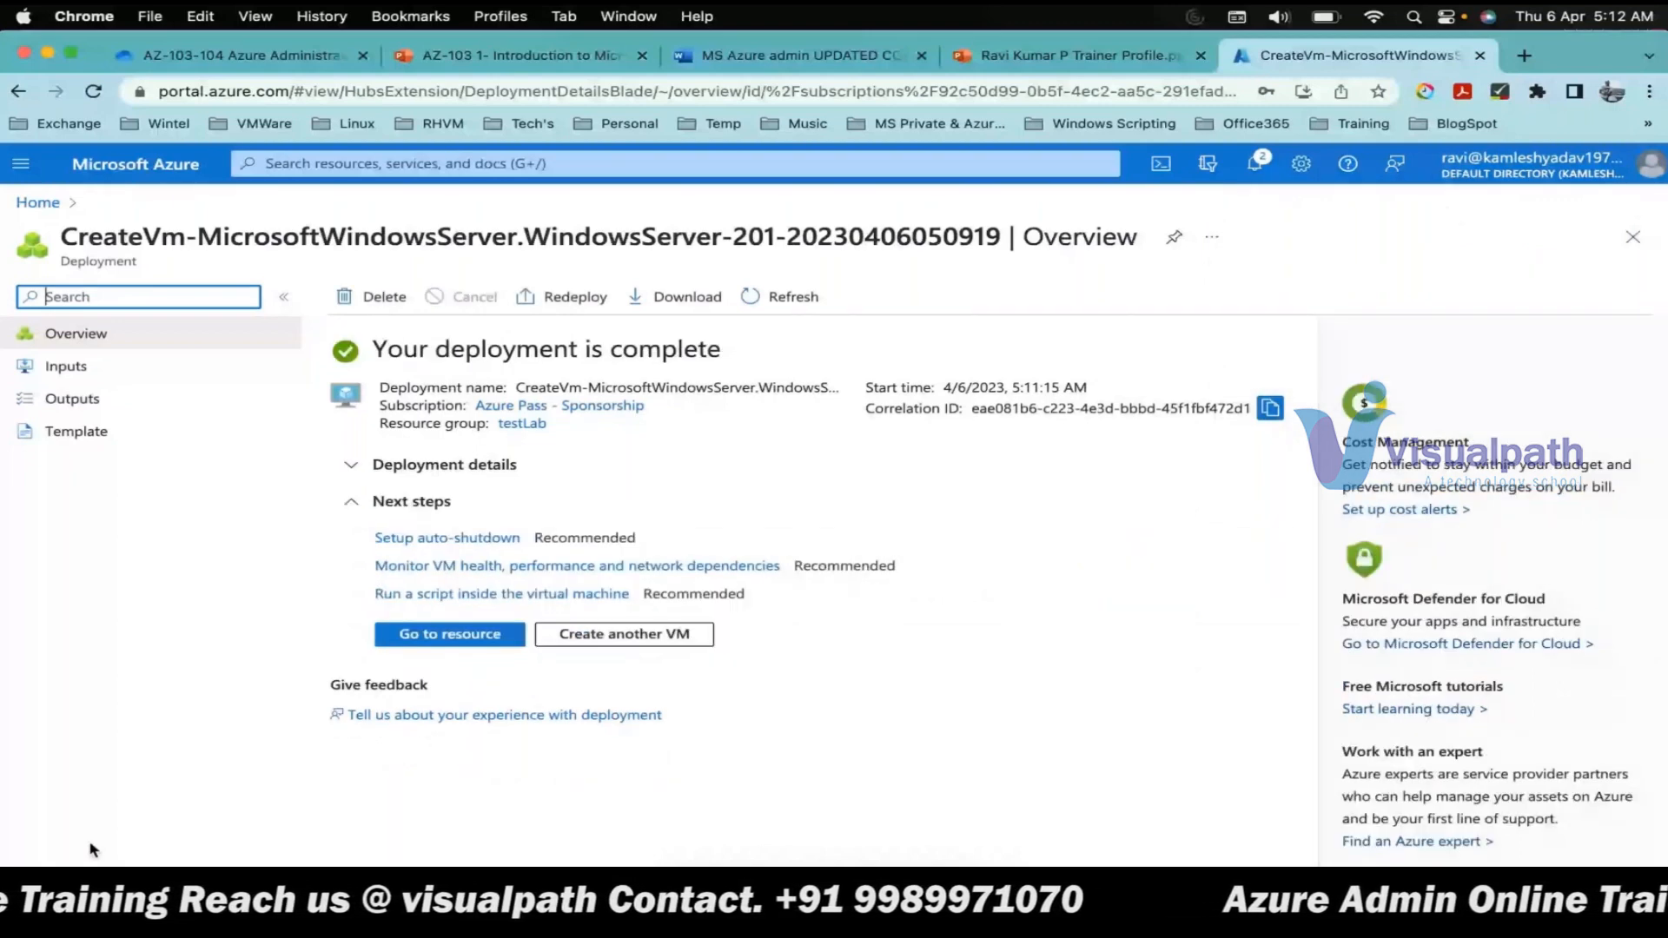
- Open the deployed TestAppServer resource and copy its public IP address
click(411, 639)
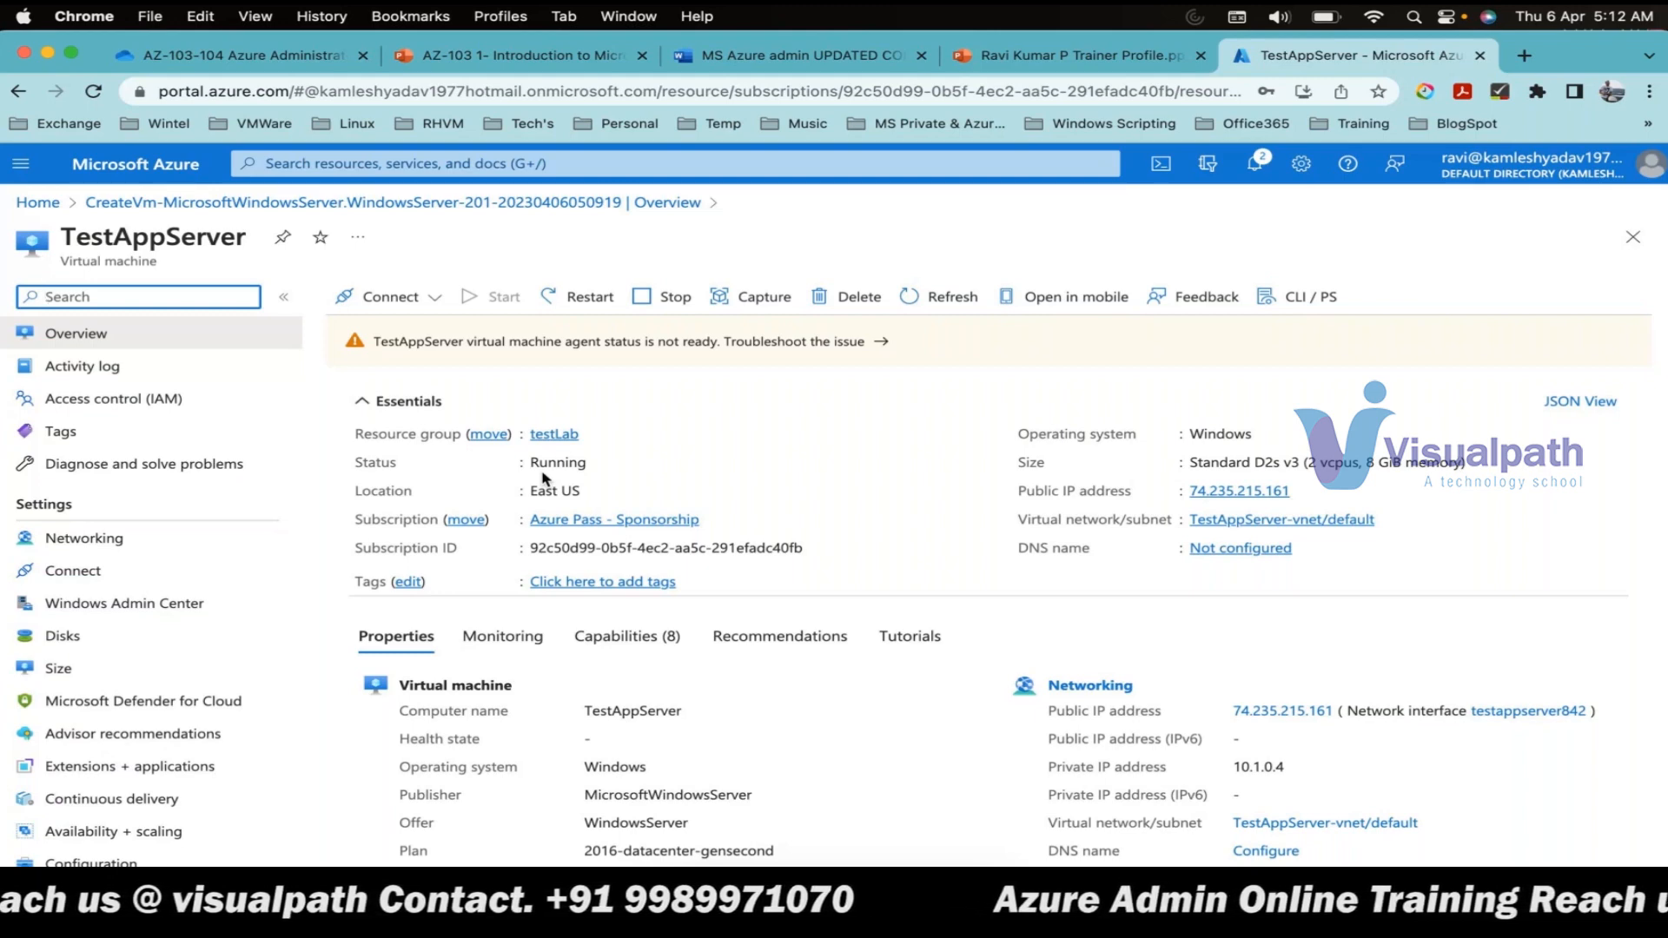
click(1303, 492)
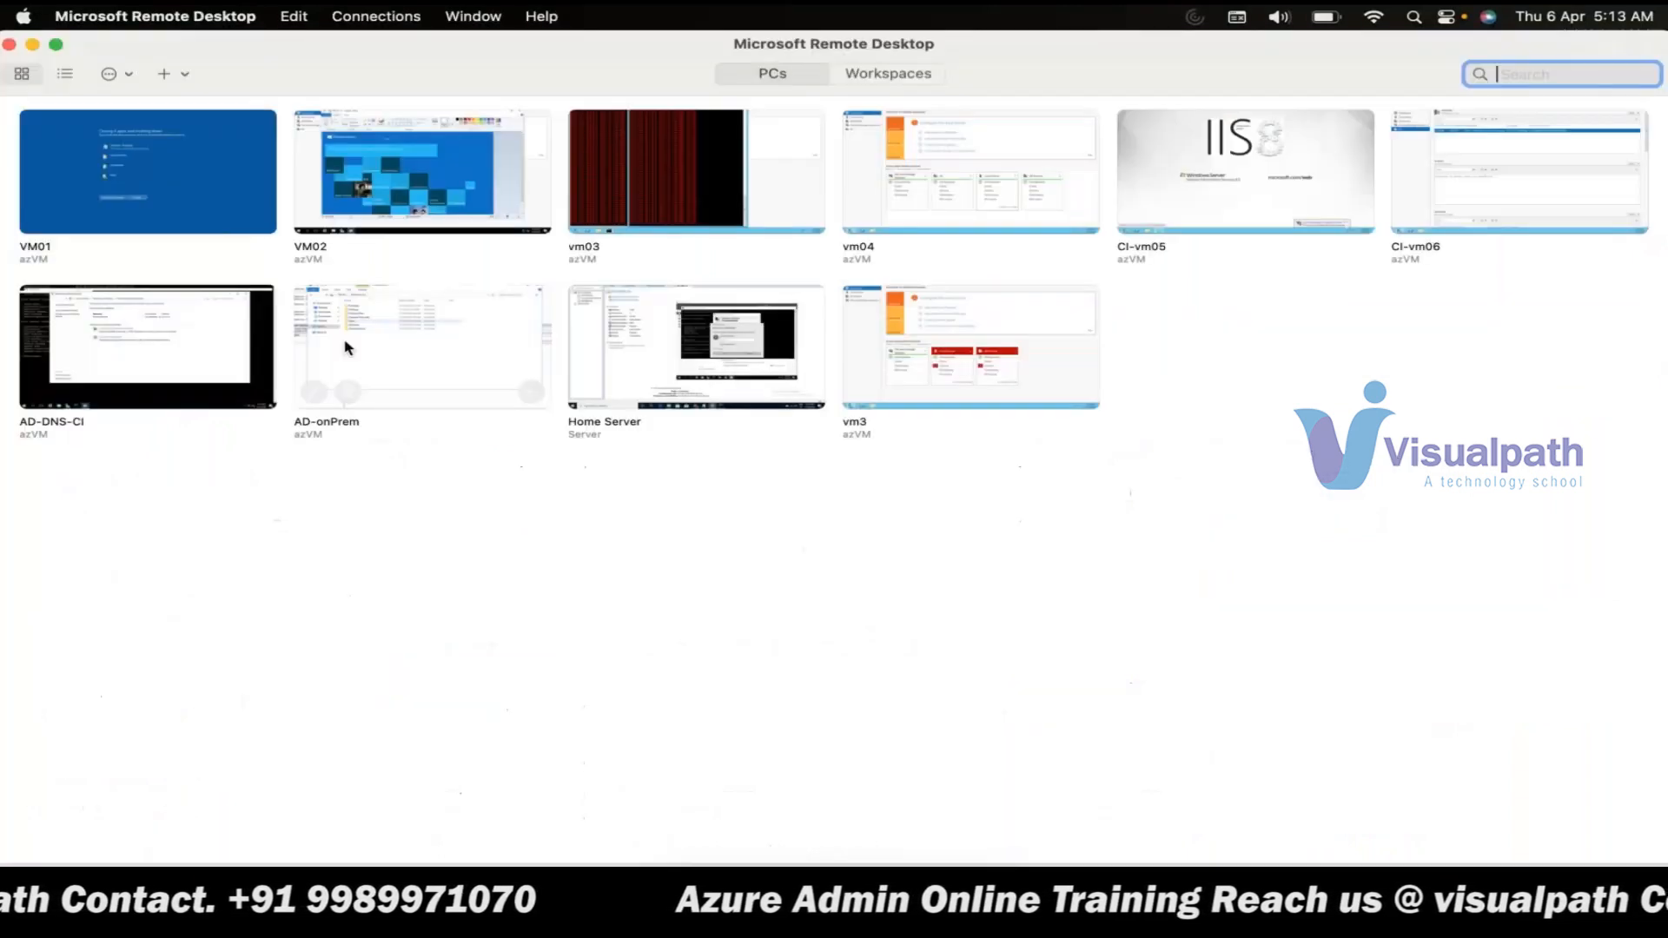
- Switch to Microsoft Remote Desktop and connect VM01 to the host 74.235.215.161, accepting the unverified certificate
mouse_move(41, 218)
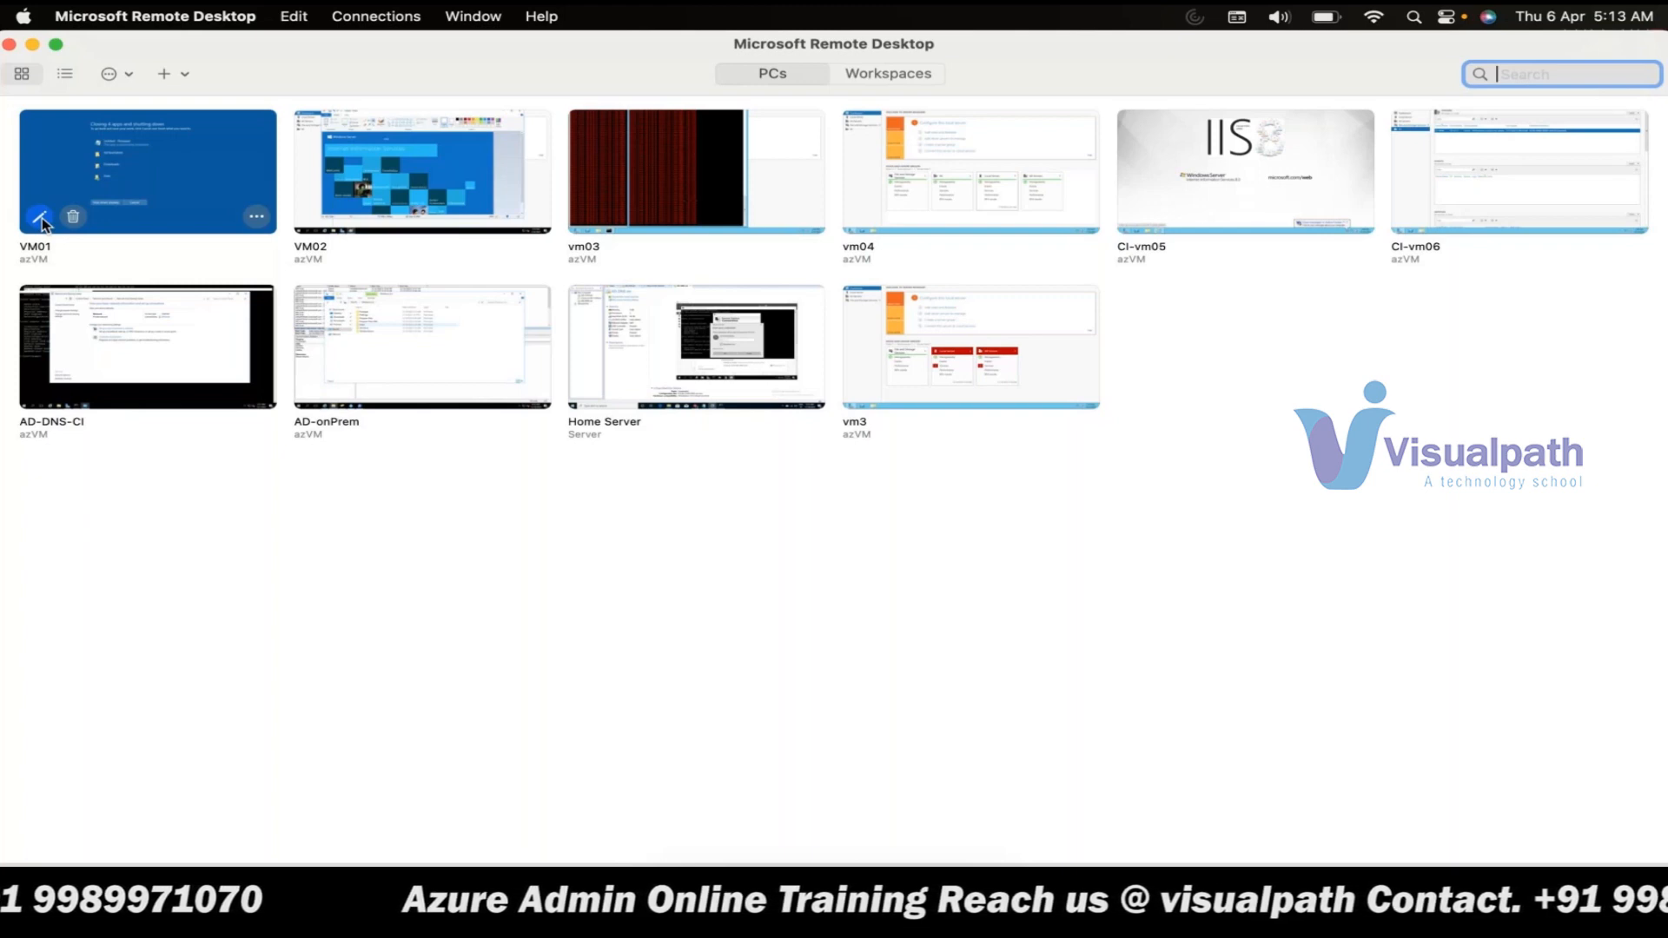
double_click(205, 162)
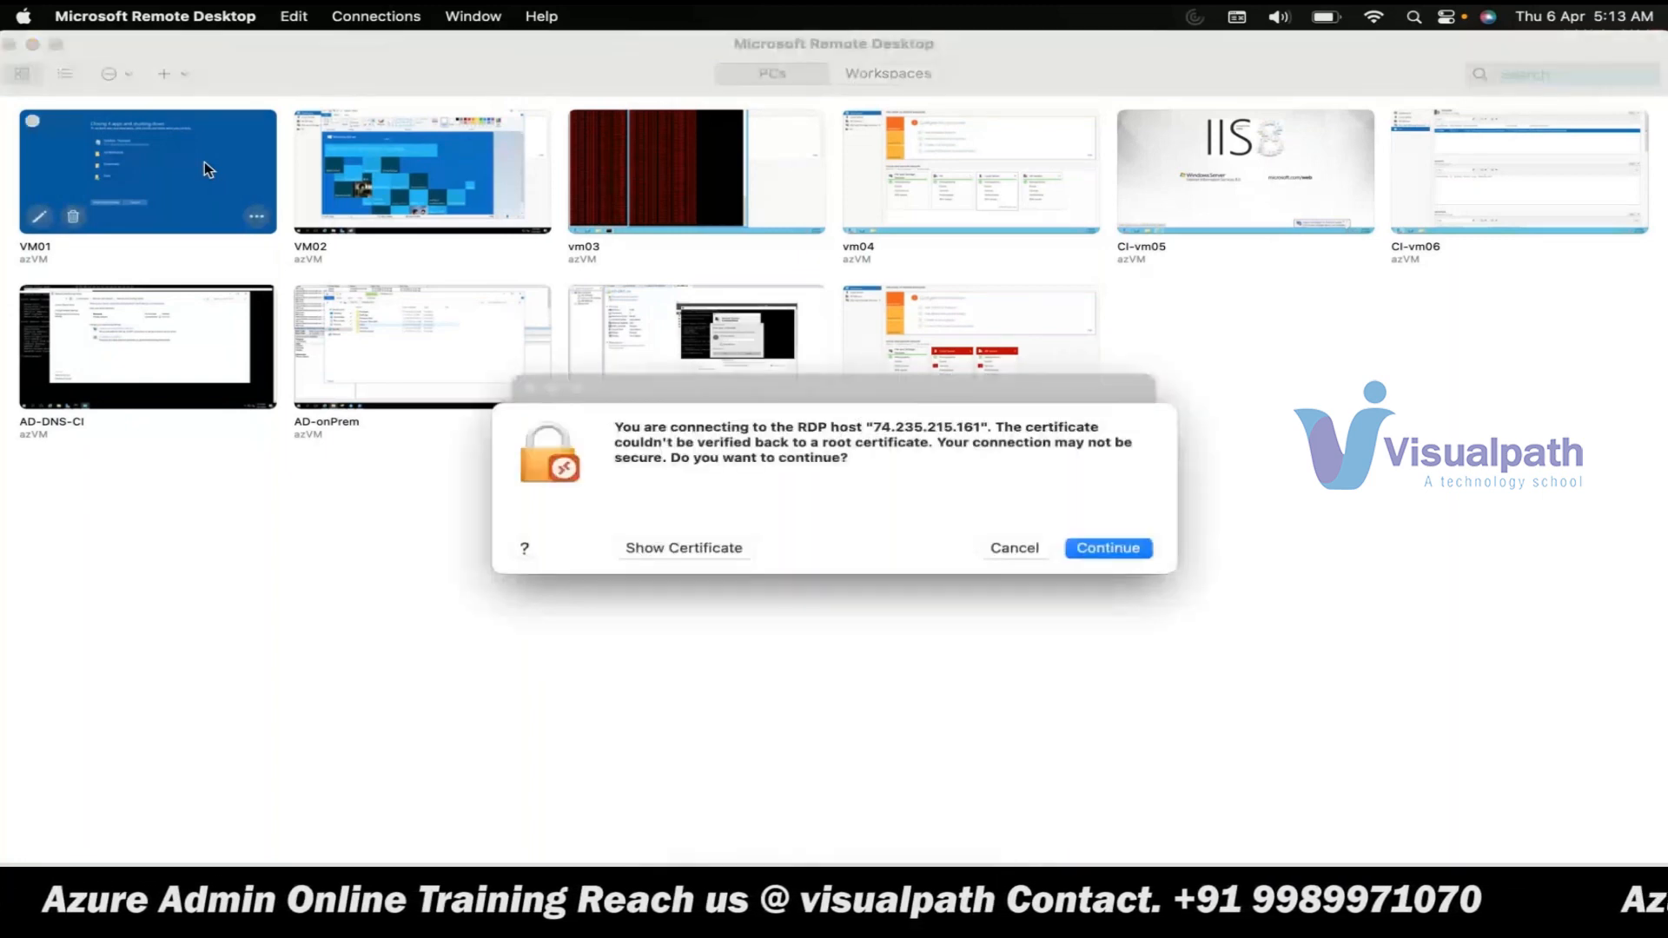
click(1097, 556)
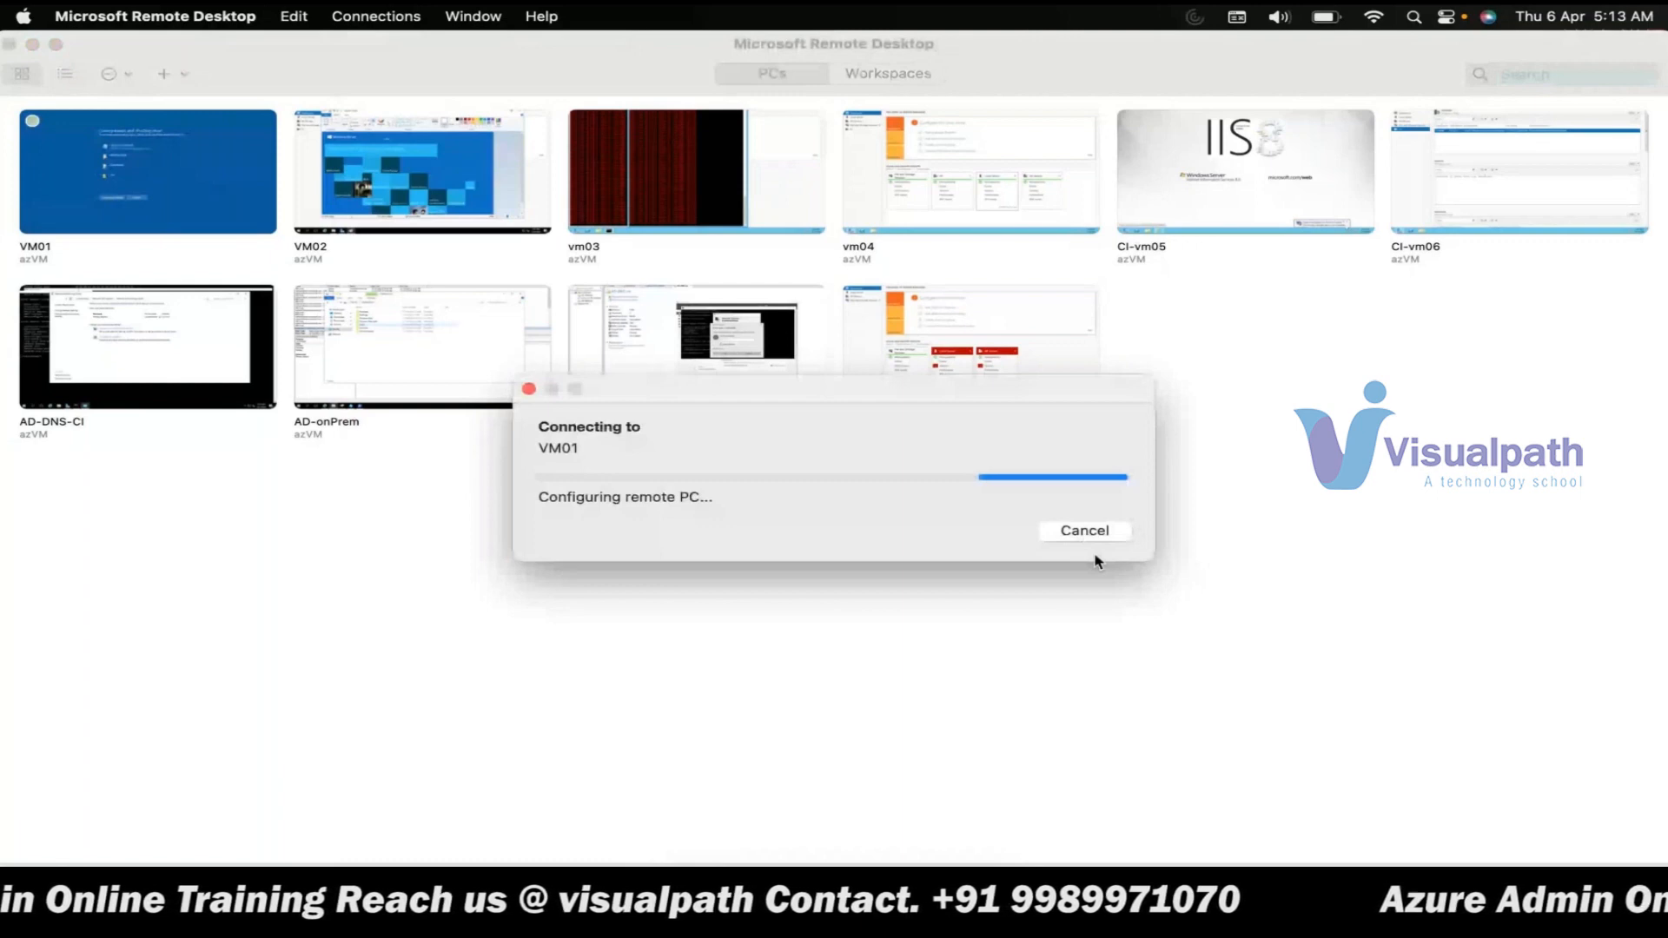